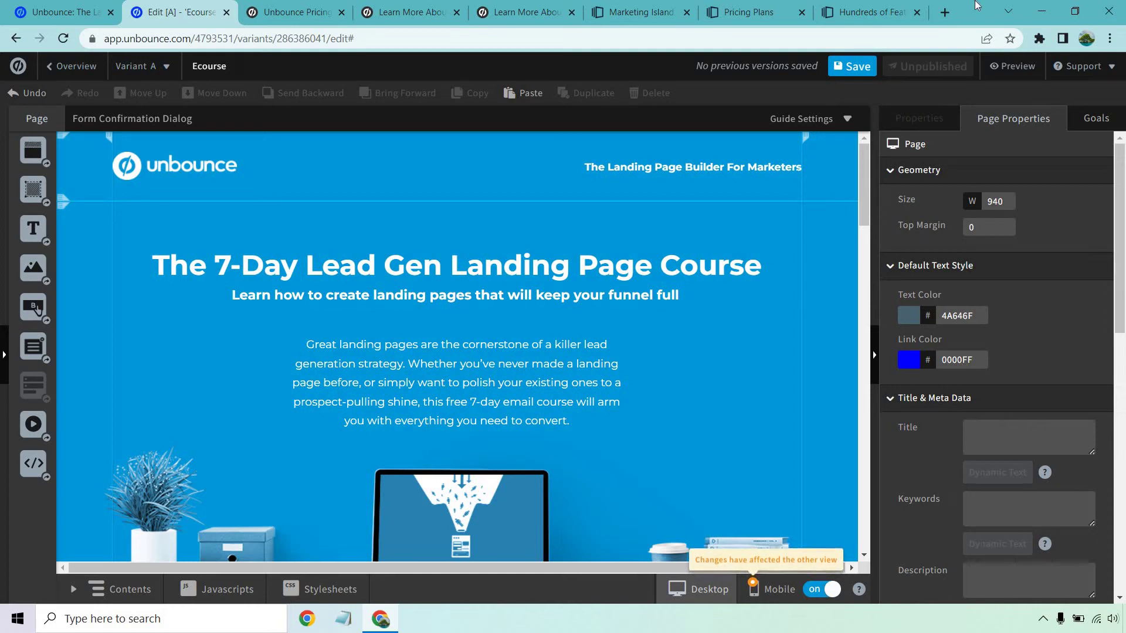
Step: Switch to the Instapage 'Marketing Island' browser tab
{"action": "left_click", "coordinate": [641, 12]}
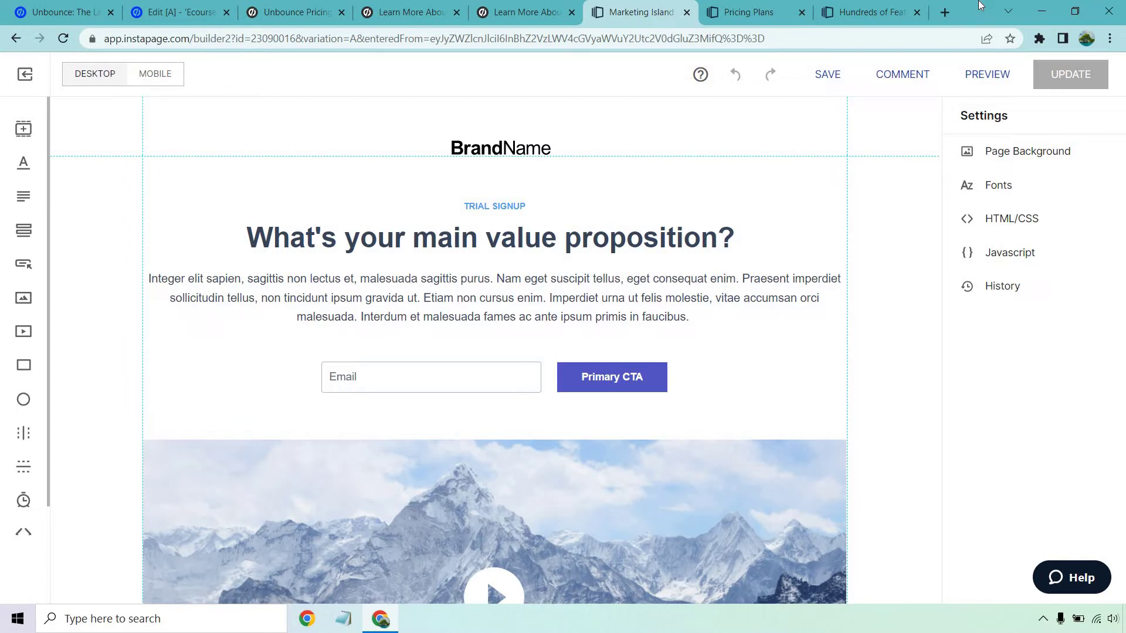
Step: Go back to the Unbounce tab showing the 'Create a new page' screen with ctrl+Page_Up
{"action": "key", "text": "ctrl+Page_Up"}
{"action": "key", "text": "ctrl+Page_Up"}
{"action": "key", "text": "ctrl+Page_Up"}
{"action": "key", "text": "ctrl+Page_Up"}
{"action": "key", "text": "ctrl+Page_Up"}
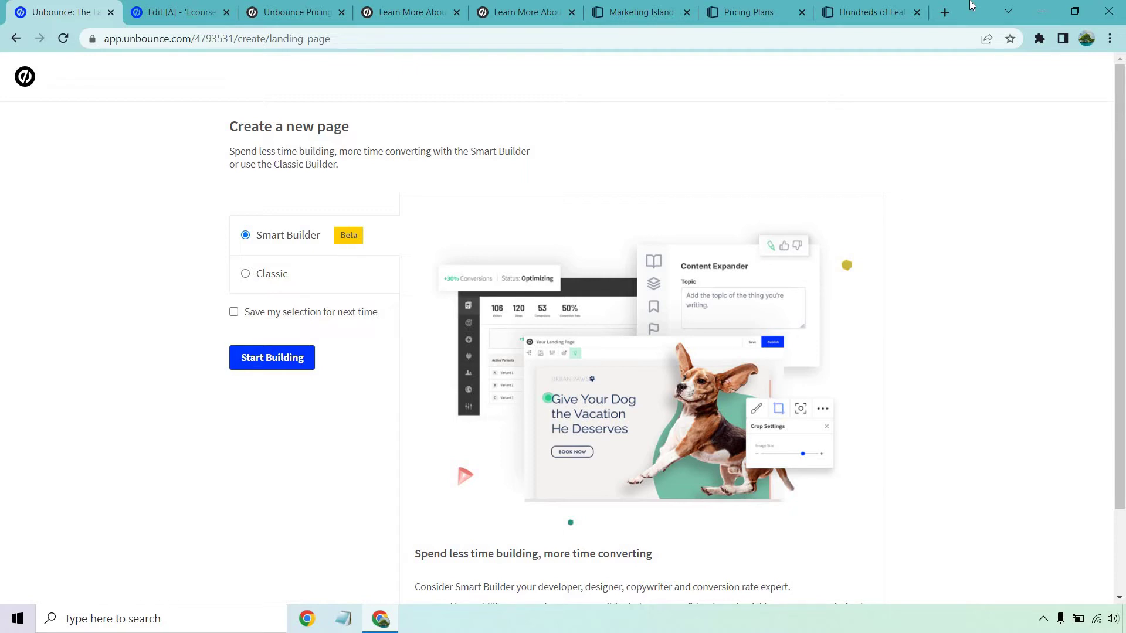
{"action": "left_click", "coordinate": [175, 12]}
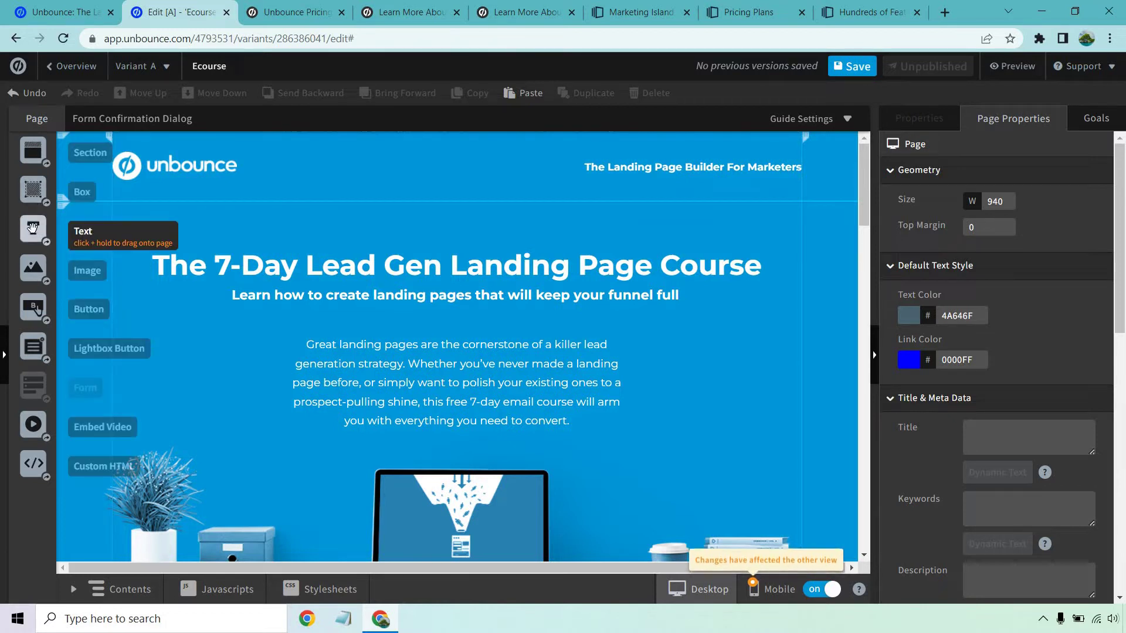
{"action": "left_click_drag", "start_coordinate": [34, 229], "coordinate": [496, 233]}
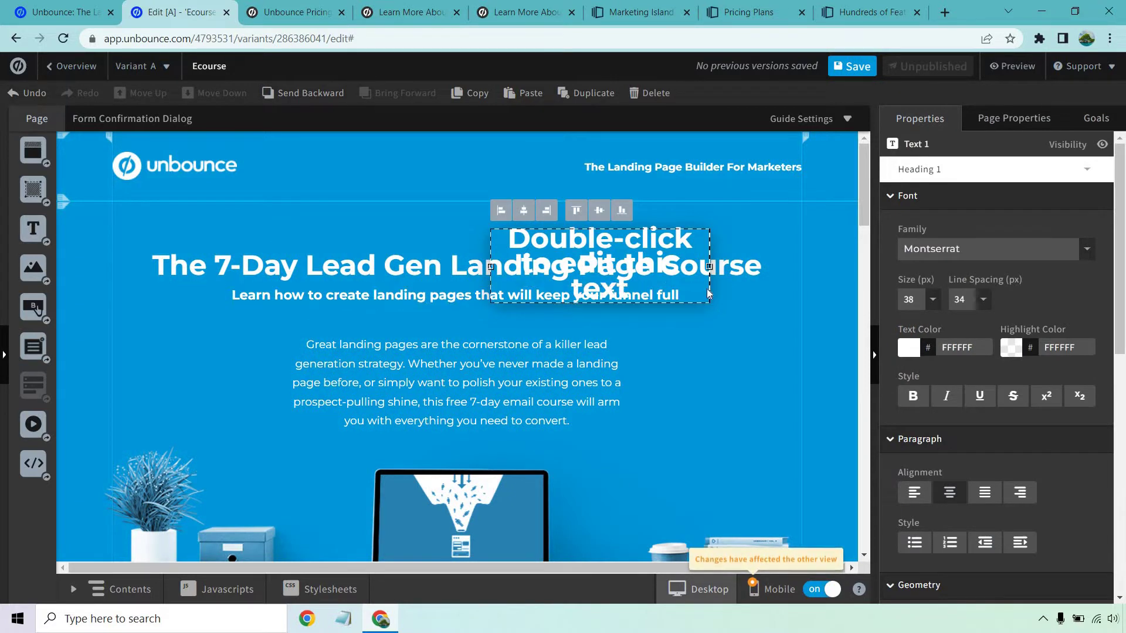
{"action": "left_click_drag", "start_coordinate": [702, 243], "coordinate": [763, 411]}
{"action": "scroll", "coordinate": [734, 289], "scroll_direction": "down", "scroll_amount": 3}
{"action": "left_click_drag", "start_coordinate": [727, 291], "coordinate": [435, 232]}
{"action": "left_click_drag", "start_coordinate": [582, 270], "coordinate": [727, 232]}
{"action": "scroll", "coordinate": [727, 232], "scroll_direction": "up", "scroll_amount": 3}
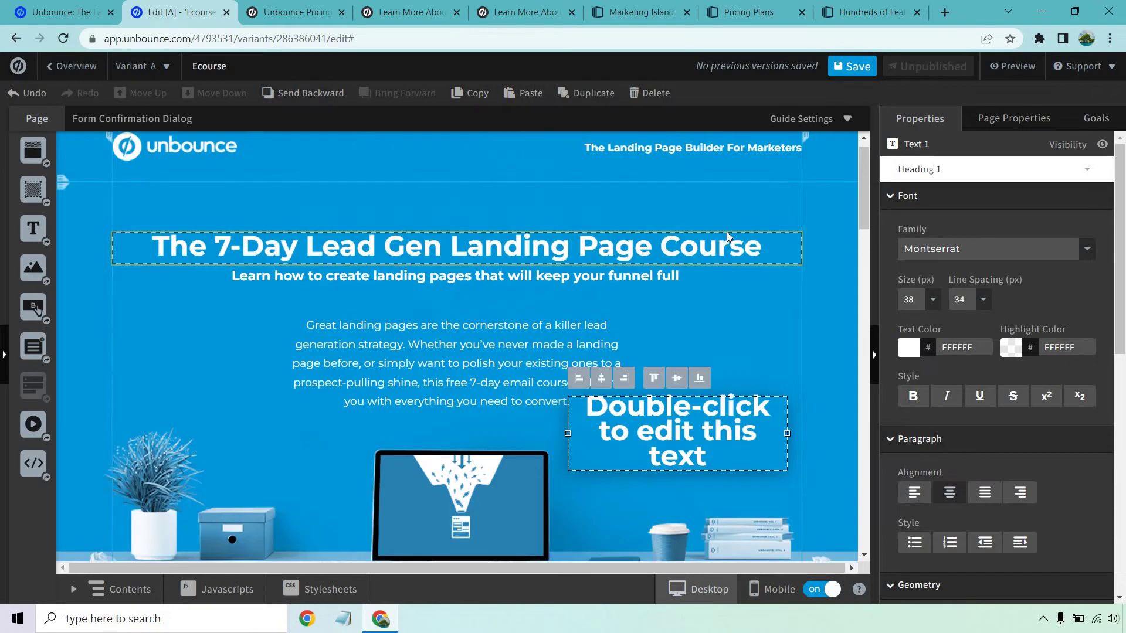
{"action": "left_click_drag", "start_coordinate": [715, 453], "coordinate": [490, 381]}
{"action": "left_click_drag", "start_coordinate": [492, 339], "coordinate": [744, 423]}
Step: Remove the added text box and change the main headline to 'Edit Your Headline'
{"action": "left_click", "coordinate": [645, 96]}
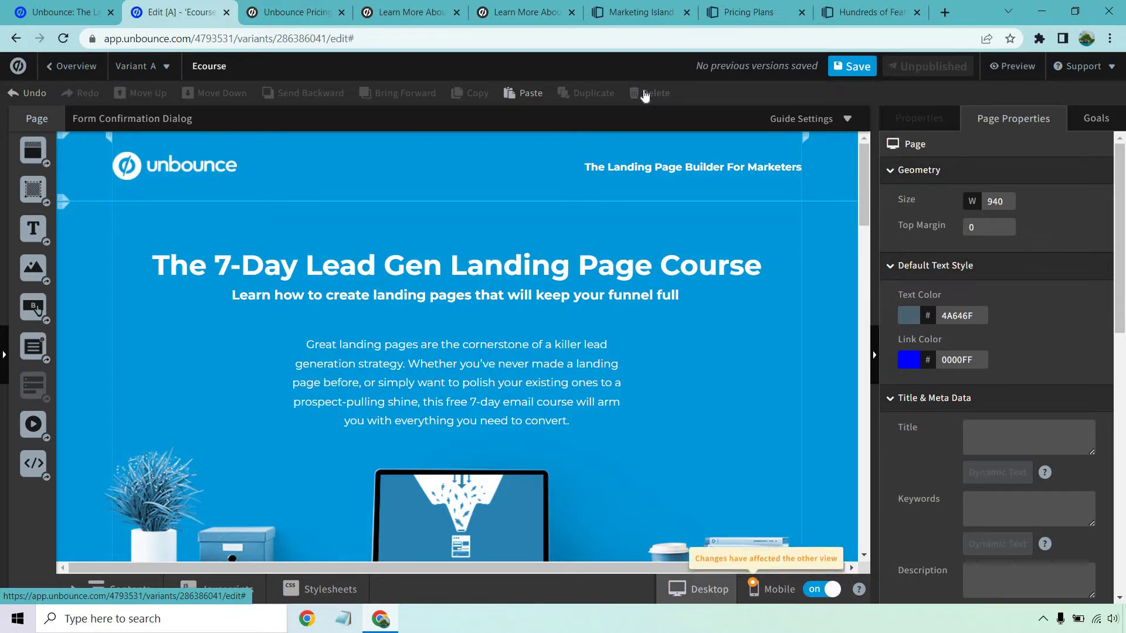
{"action": "double_click", "coordinate": [544, 276]}
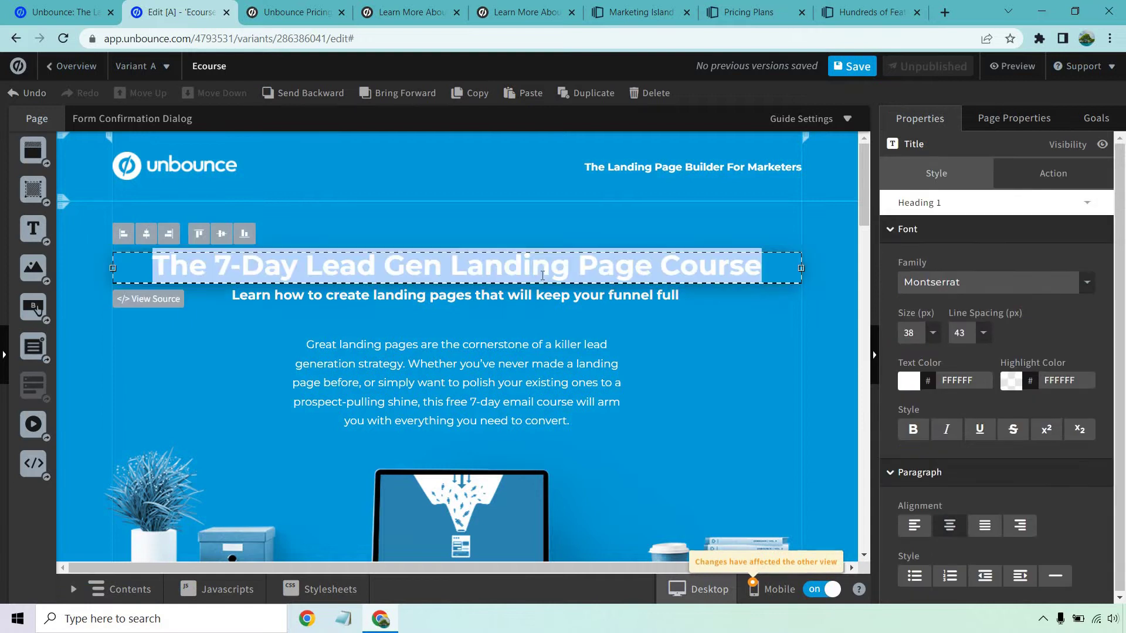
{"action": "type", "text": "Edit Yo"}
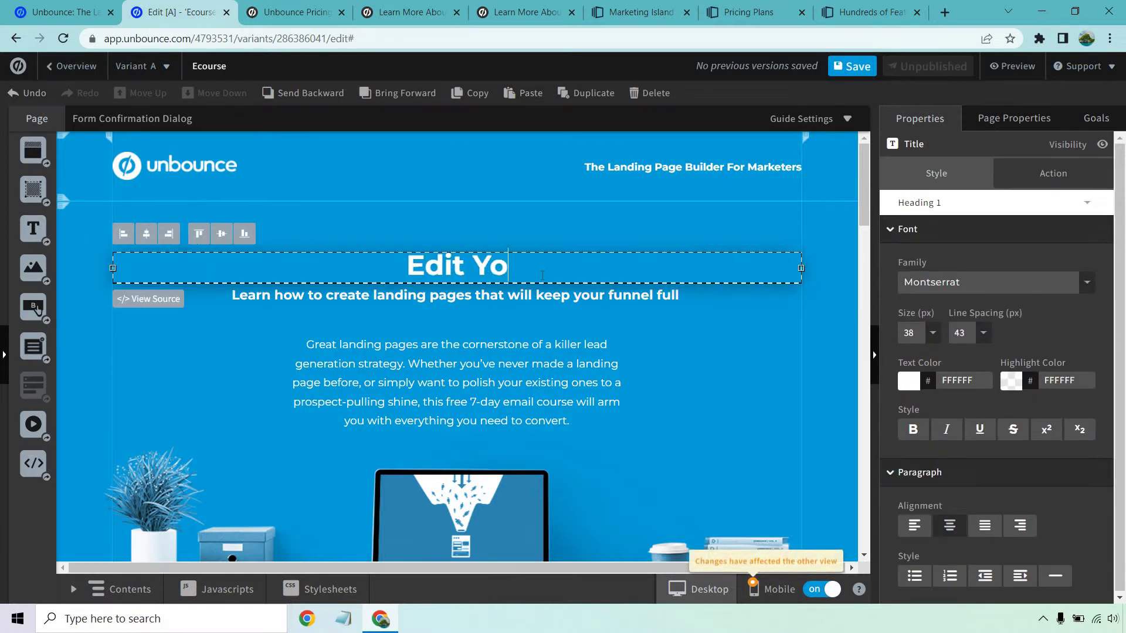
{"action": "type", "text": "ur Headline"}
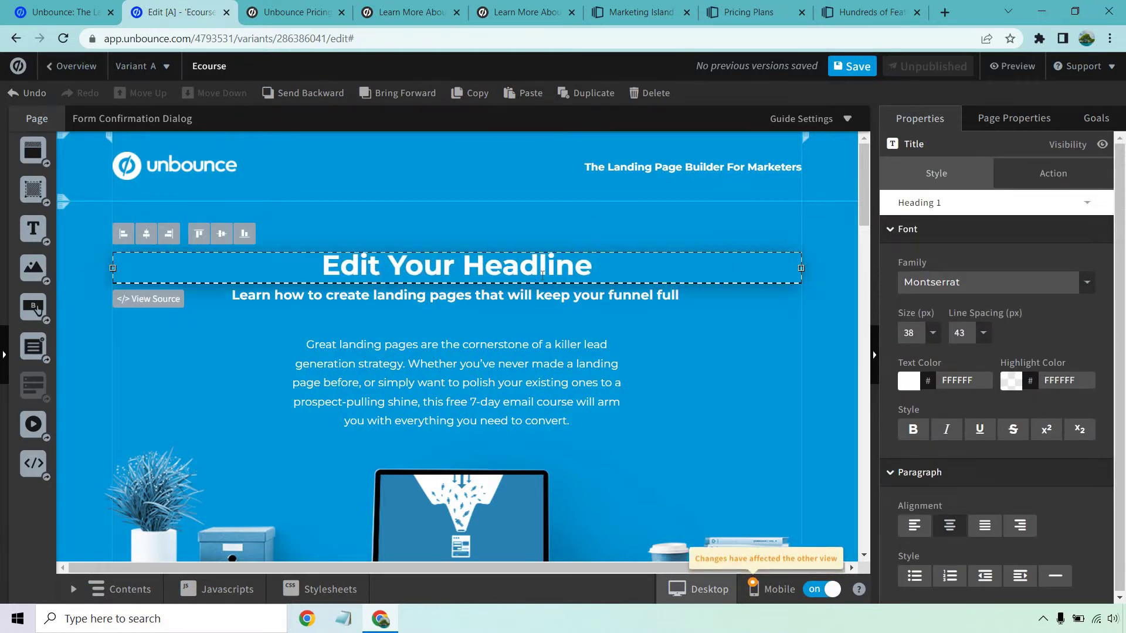
Step: Delete the description paragraph, then undo to restore it
{"action": "left_click", "coordinate": [587, 351]}
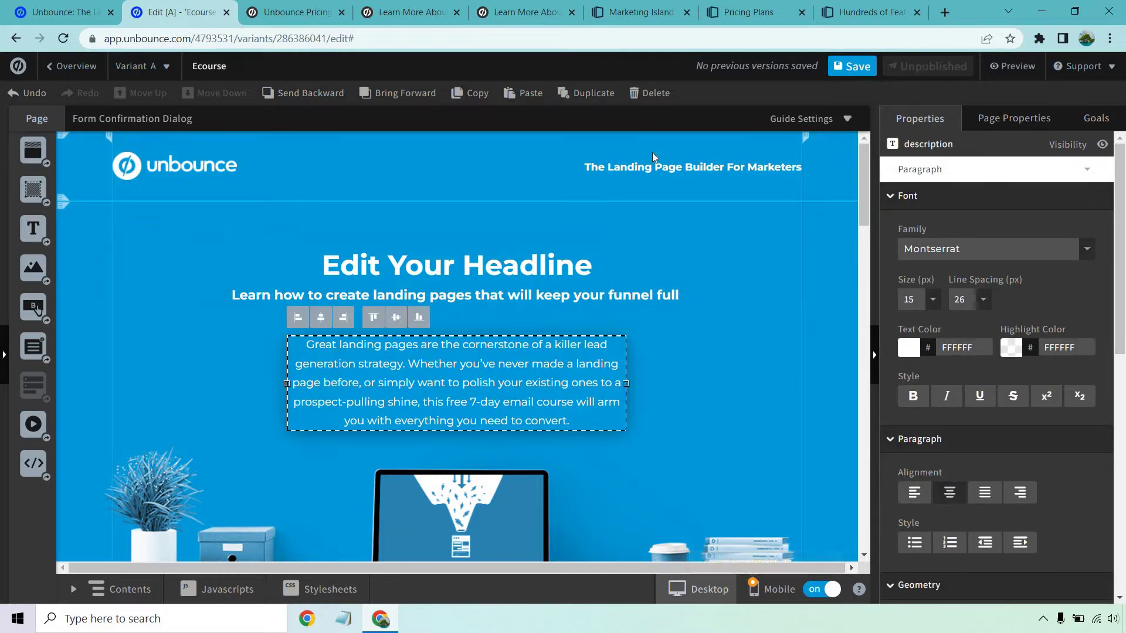
{"action": "left_click", "coordinate": [656, 93]}
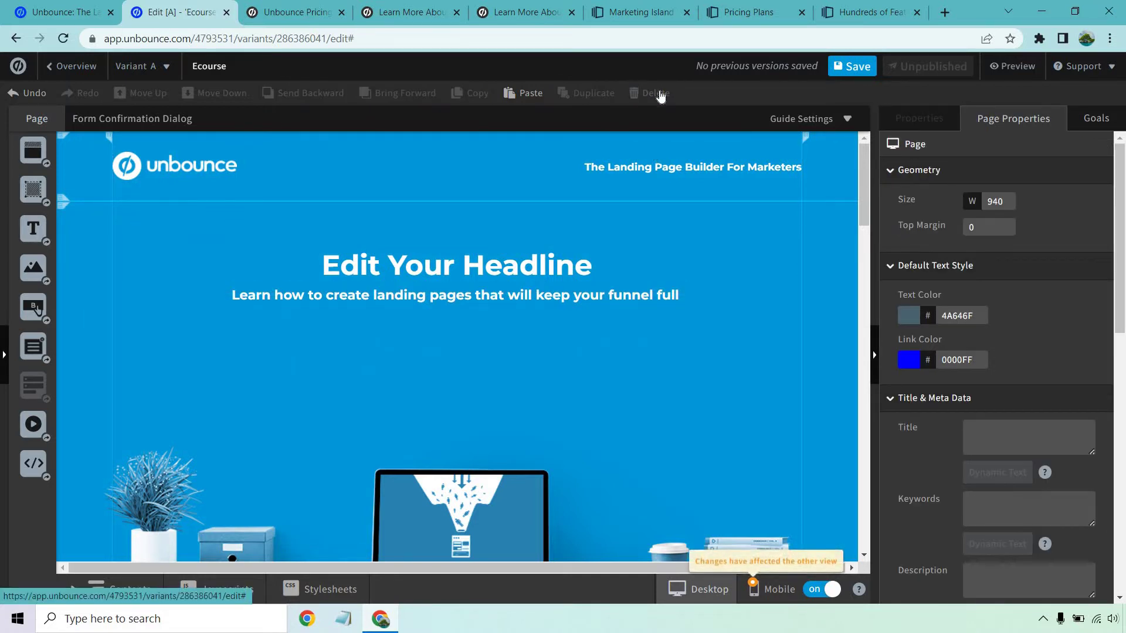
{"action": "left_click", "coordinate": [14, 93]}
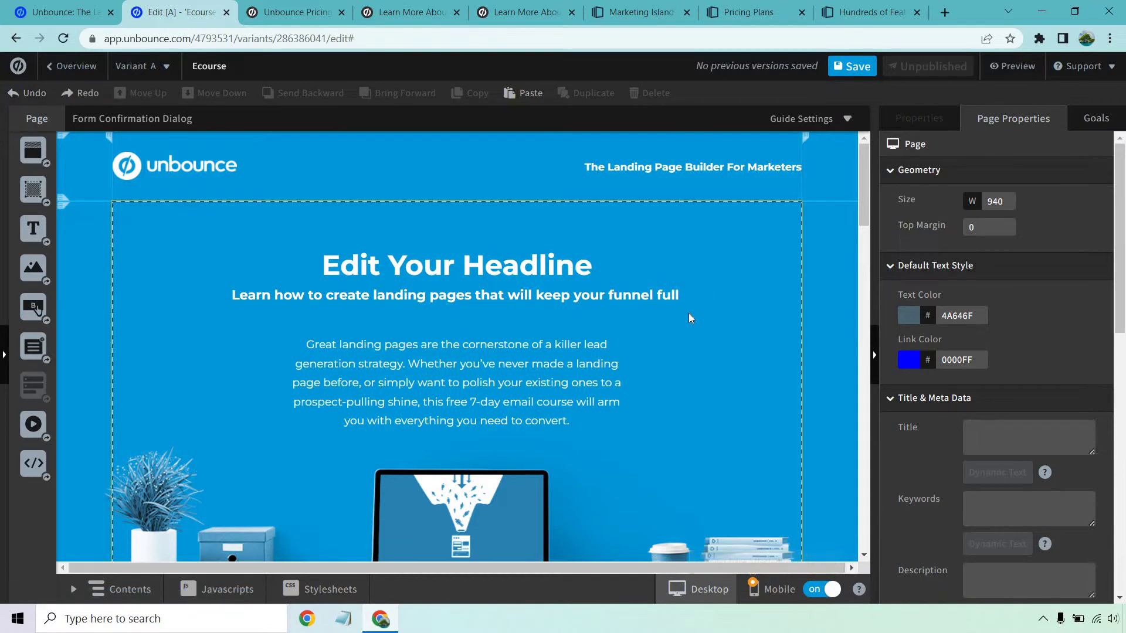
Step: Replace the author photo with the uploaded headshot, scaled to fit the frame
{"action": "scroll", "coordinate": [690, 319], "scroll_direction": "down", "scroll_amount": 4}
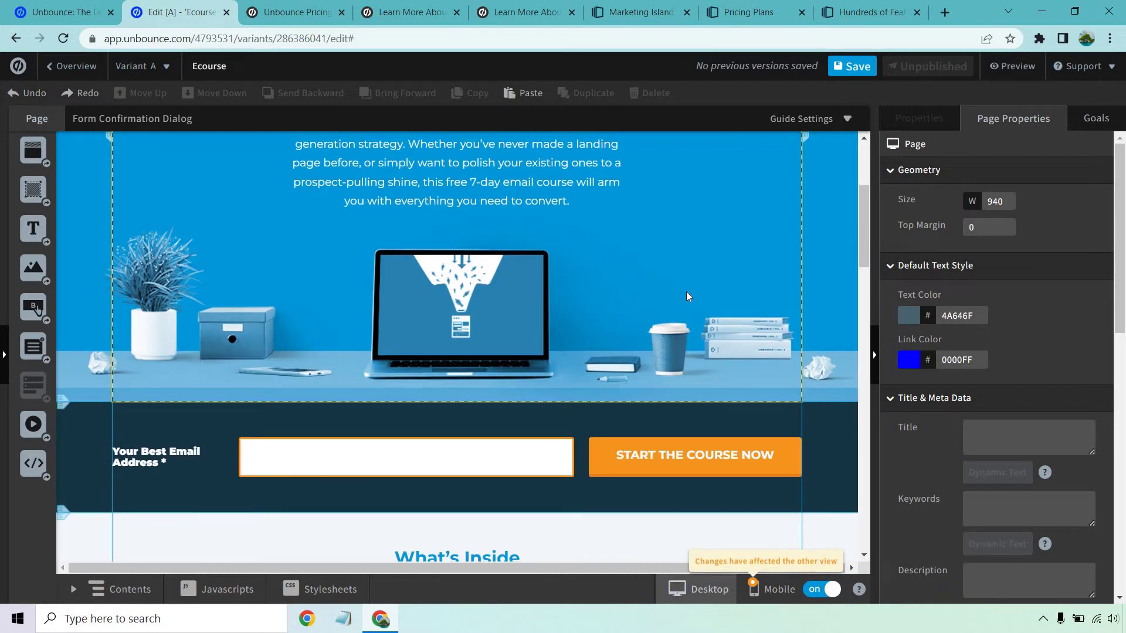
{"action": "scroll", "coordinate": [502, 304], "scroll_direction": "down", "scroll_amount": 6}
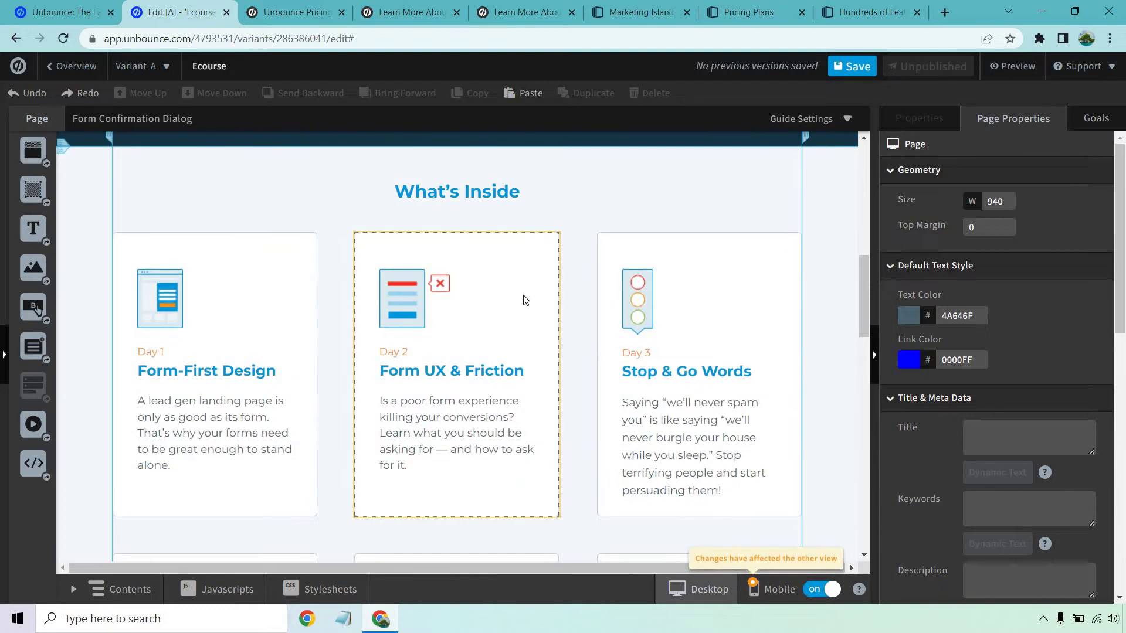
{"action": "scroll", "coordinate": [522, 309], "scroll_direction": "down", "scroll_amount": 3}
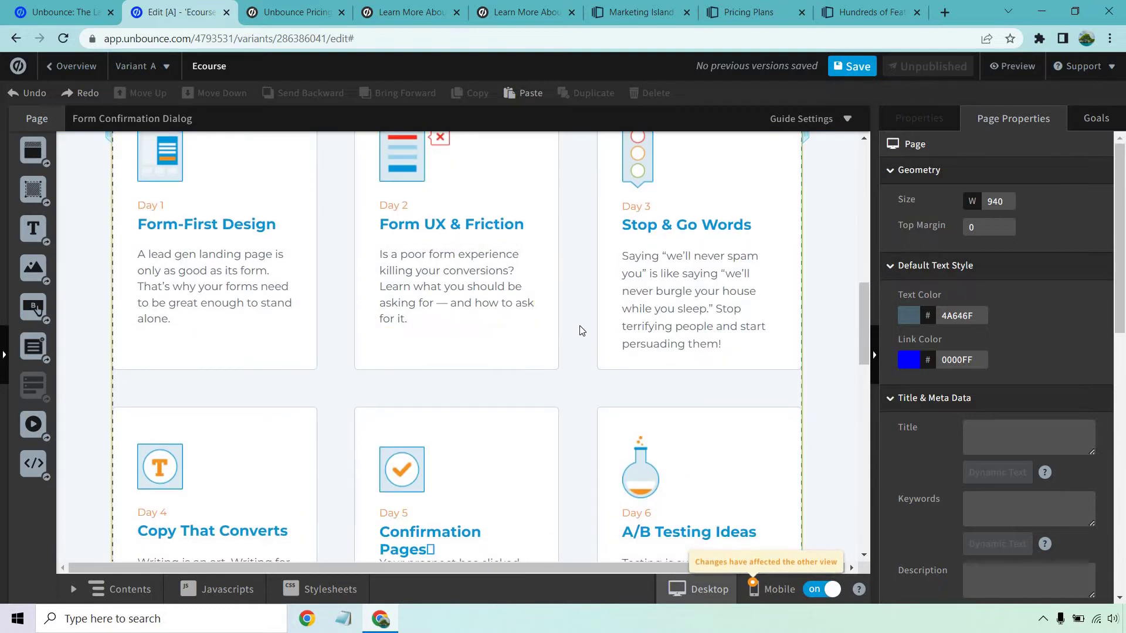
{"action": "scroll", "coordinate": [581, 331], "scroll_direction": "down", "scroll_amount": 7}
{"action": "scroll", "coordinate": [599, 277], "scroll_direction": "down", "scroll_amount": 9}
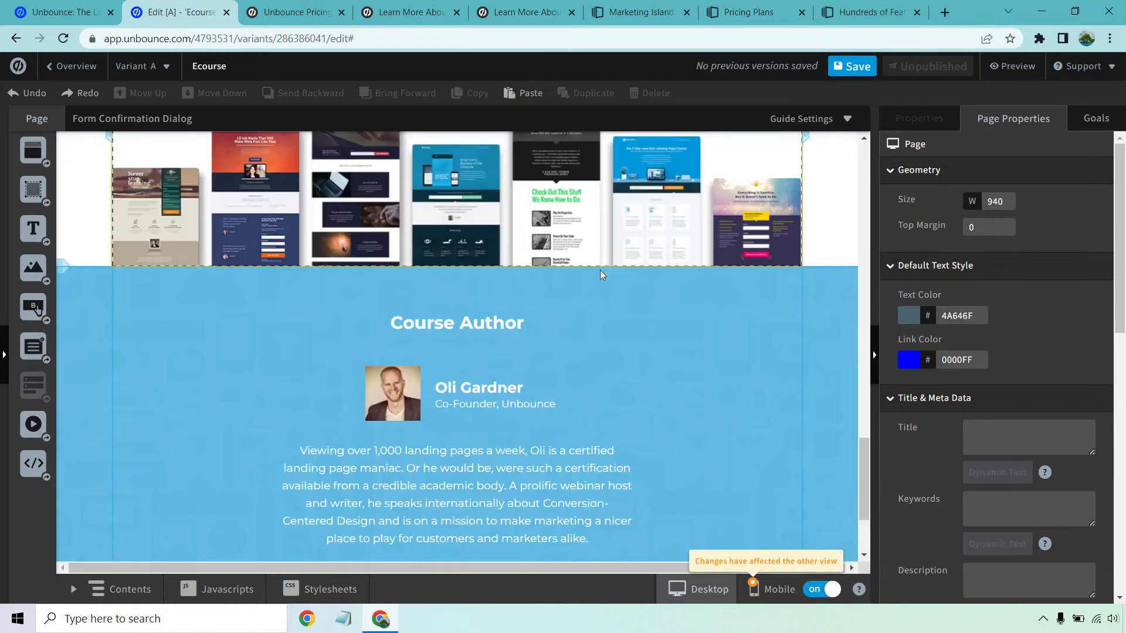
{"action": "scroll", "coordinate": [600, 270], "scroll_direction": "down", "scroll_amount": 1}
{"action": "left_click", "coordinate": [398, 329]}
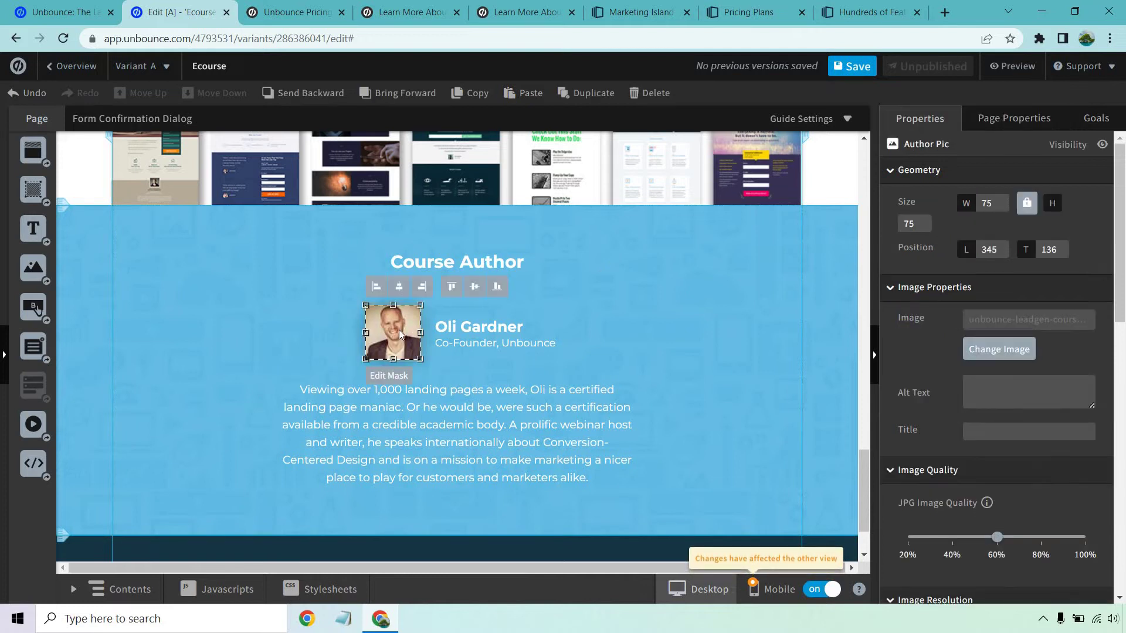
{"action": "left_click", "coordinate": [987, 349]}
{"action": "left_click", "coordinate": [156, 268]}
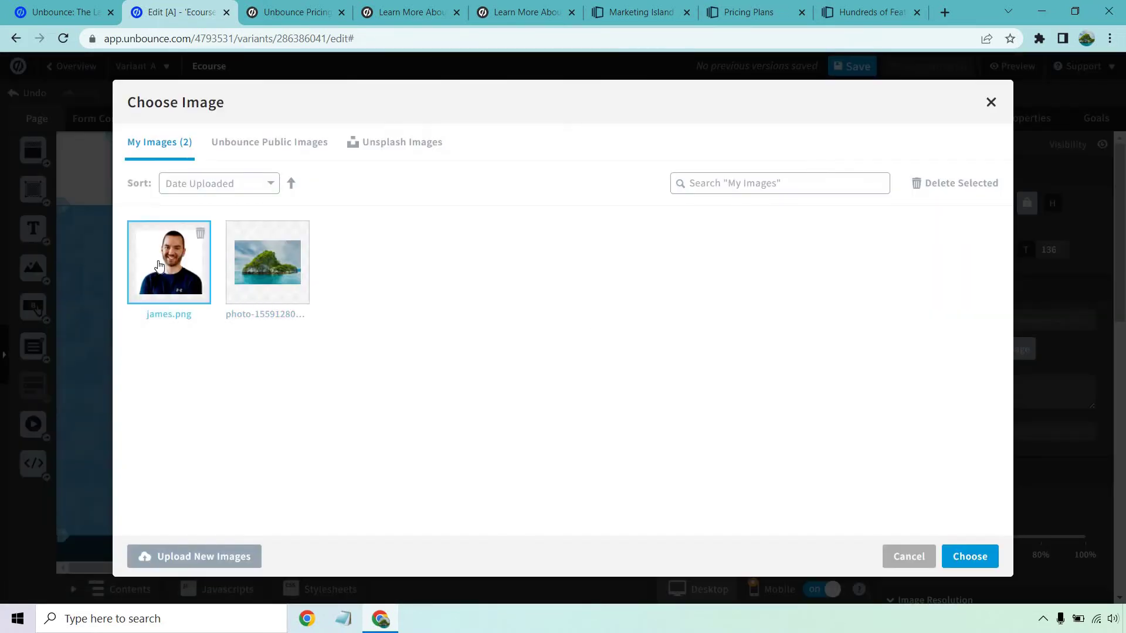
{"action": "left_click", "coordinate": [972, 551]}
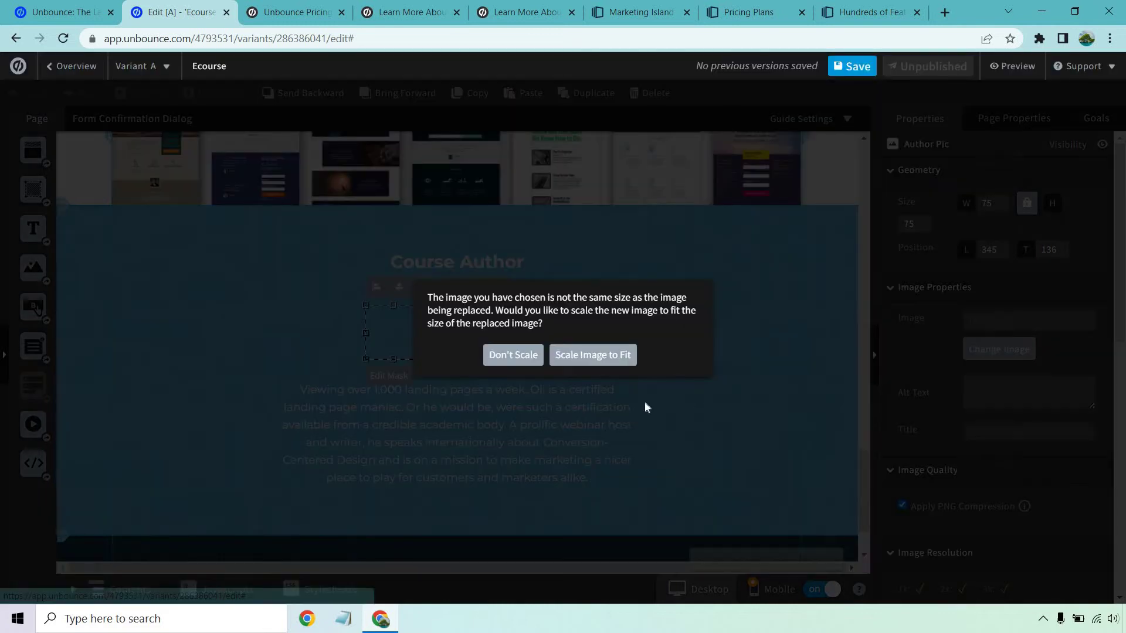
{"action": "left_click", "coordinate": [575, 363]}
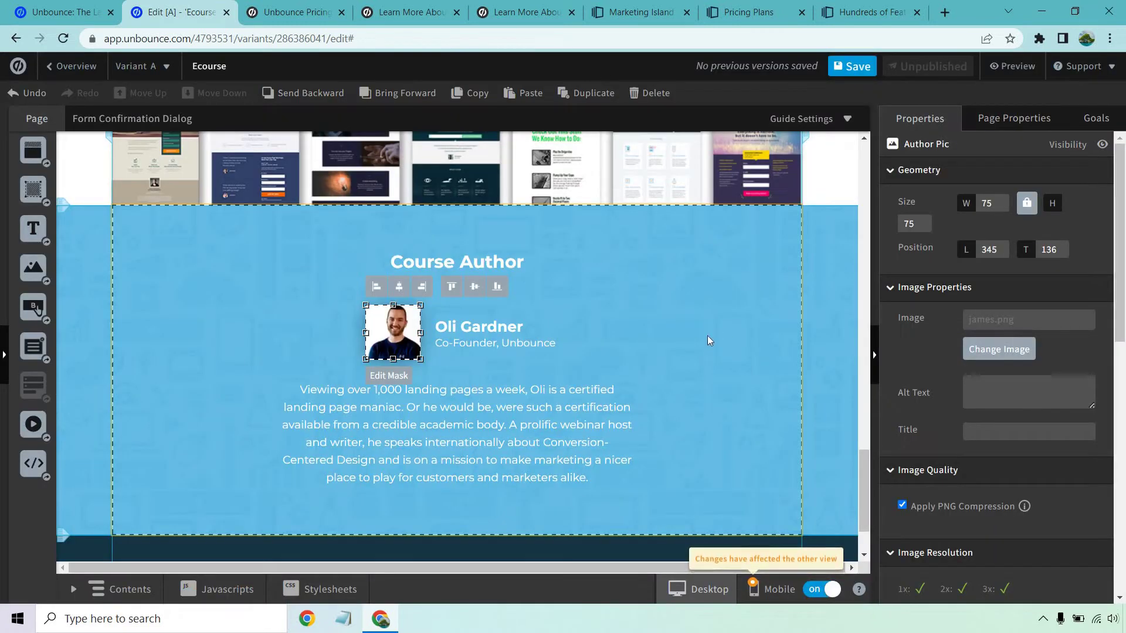
Step: Change the Course Author name to 'James' and return to the top of the page
{"action": "left_click", "coordinate": [708, 340]}
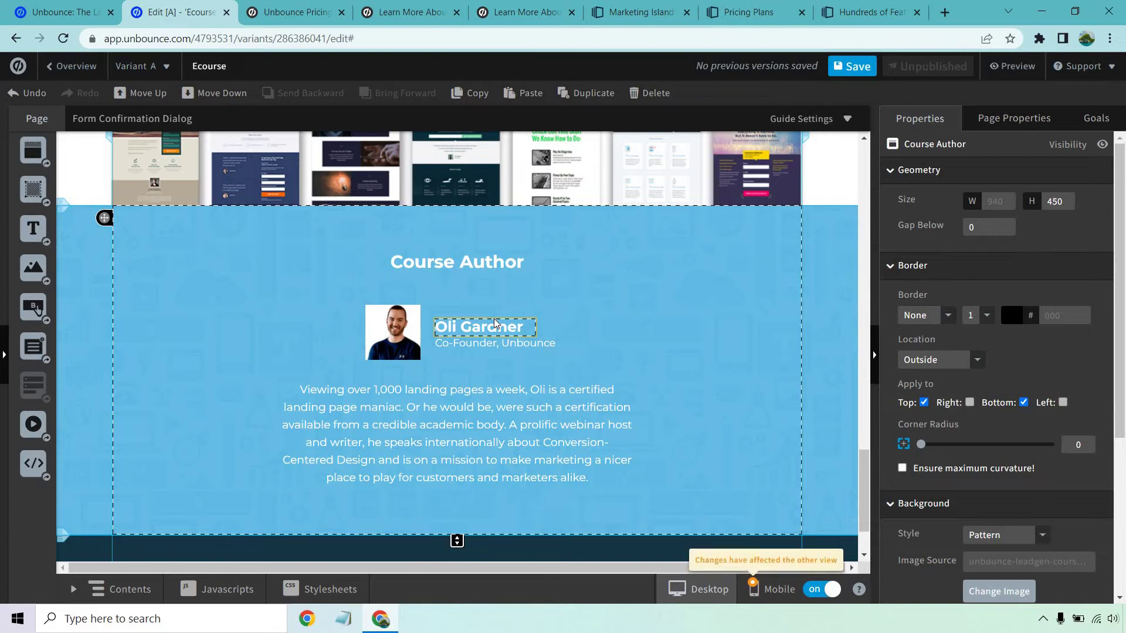
{"action": "double_click", "coordinate": [495, 324]}
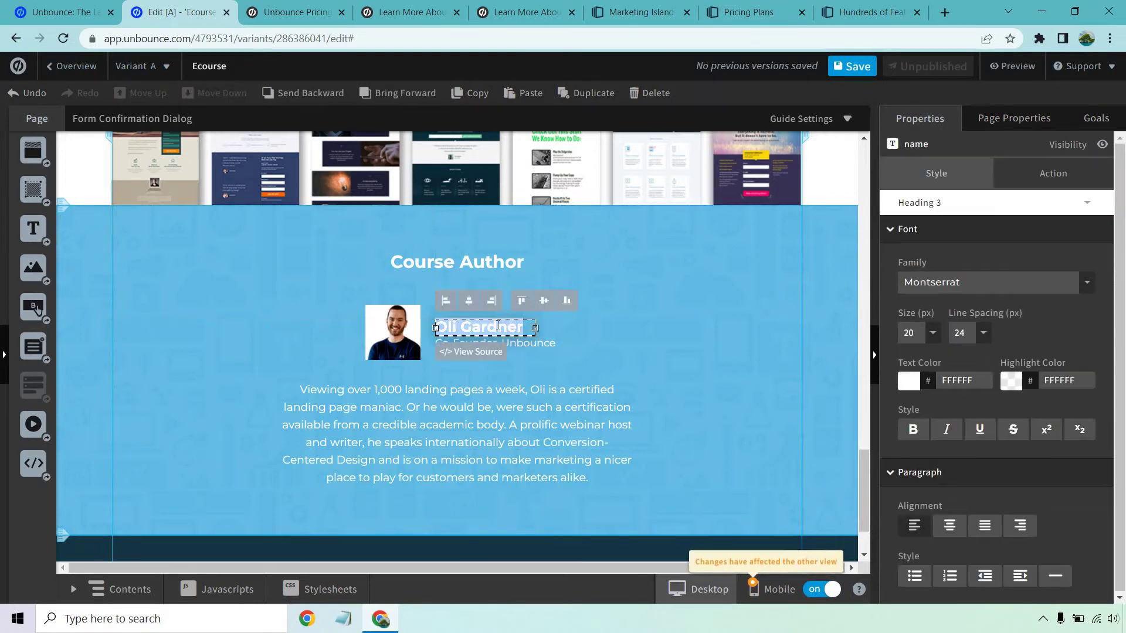
{"action": "type", "text": "James"}
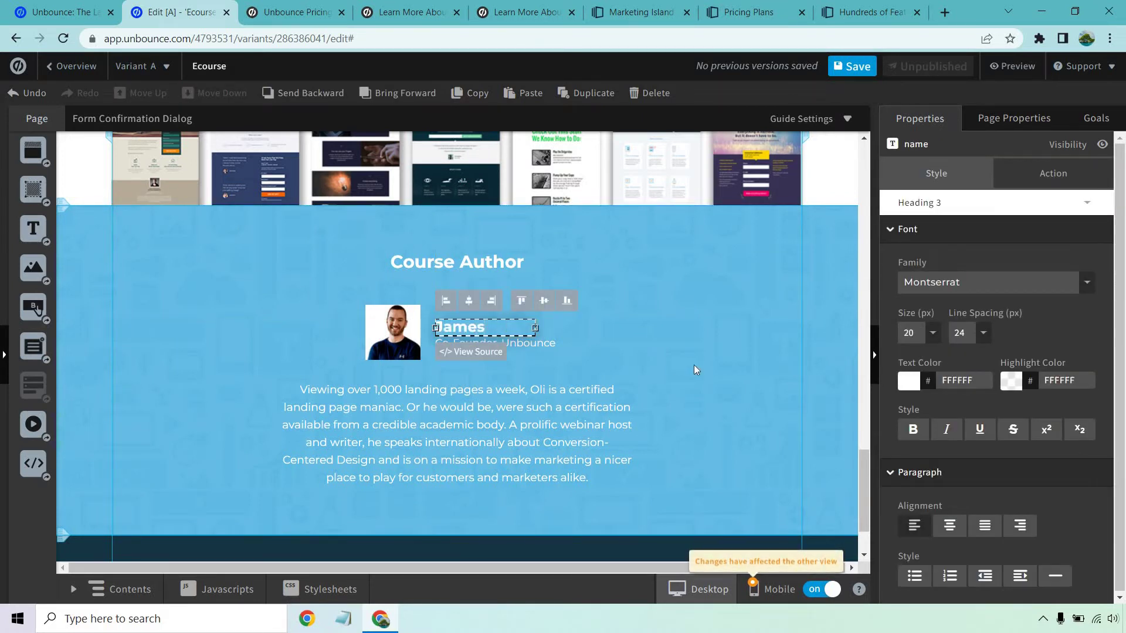
{"action": "left_click", "coordinate": [699, 366]}
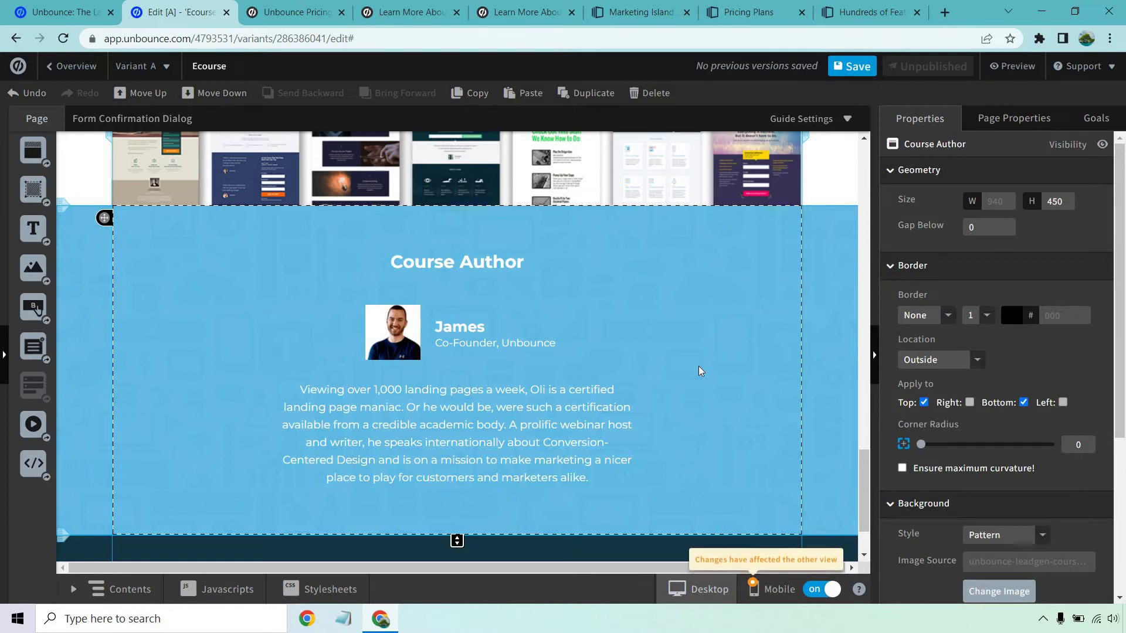
{"action": "scroll", "coordinate": [698, 367], "scroll_direction": "up", "scroll_amount": 20}
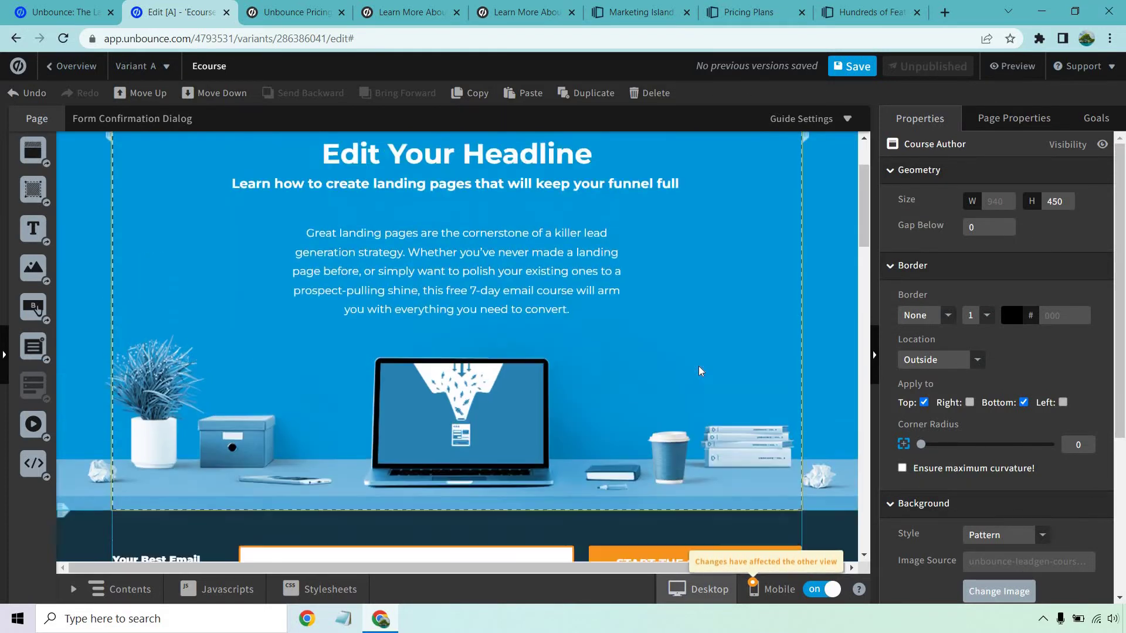
{"action": "scroll", "coordinate": [698, 371], "scroll_direction": "up", "scroll_amount": 1}
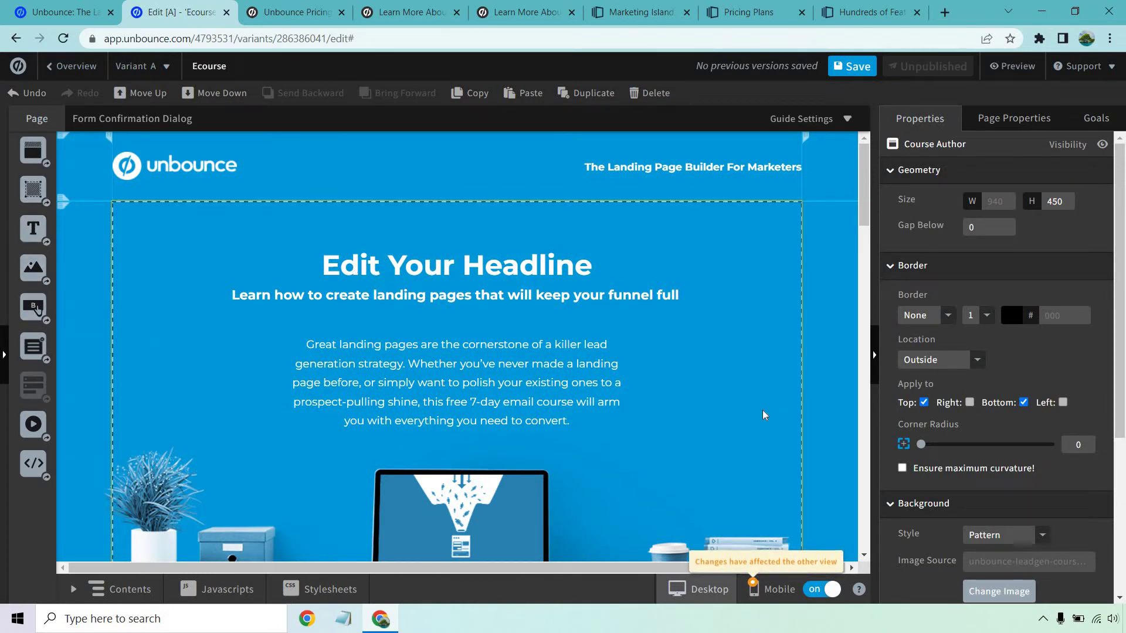
Step: In the Instapage builder, replace the value-proposition headline with 'Double Click It, Edit It, Write'
{"action": "left_click", "coordinate": [639, 6]}
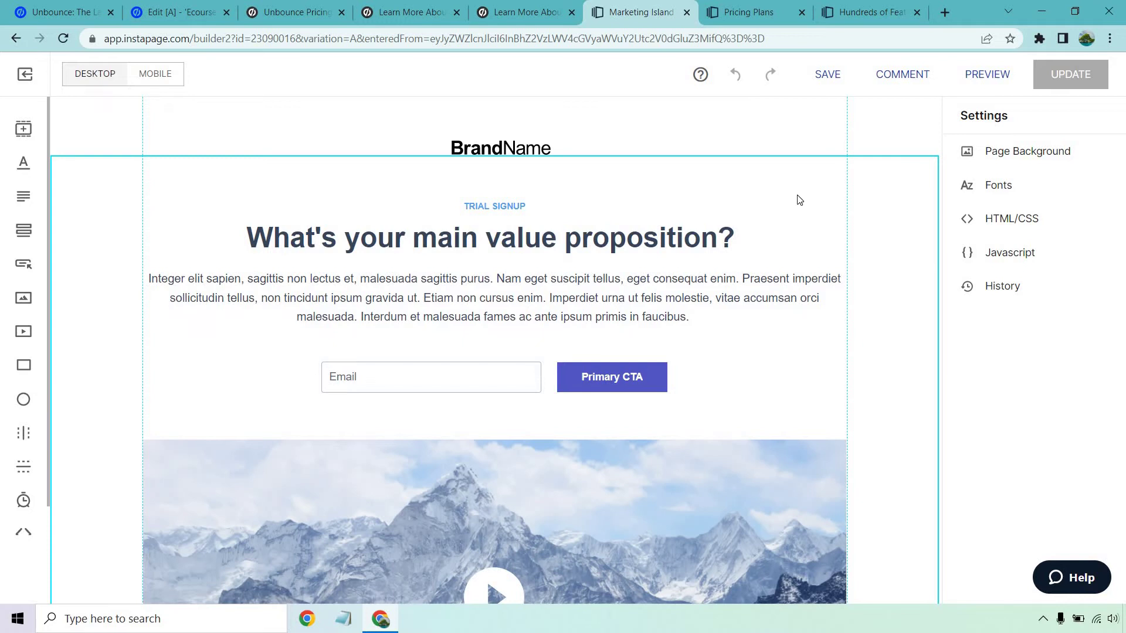
{"action": "left_click", "coordinate": [625, 238]}
{"action": "left_click", "coordinate": [624, 237]}
{"action": "double_click", "coordinate": [624, 236]}
{"action": "triple_click", "coordinate": [623, 235]}
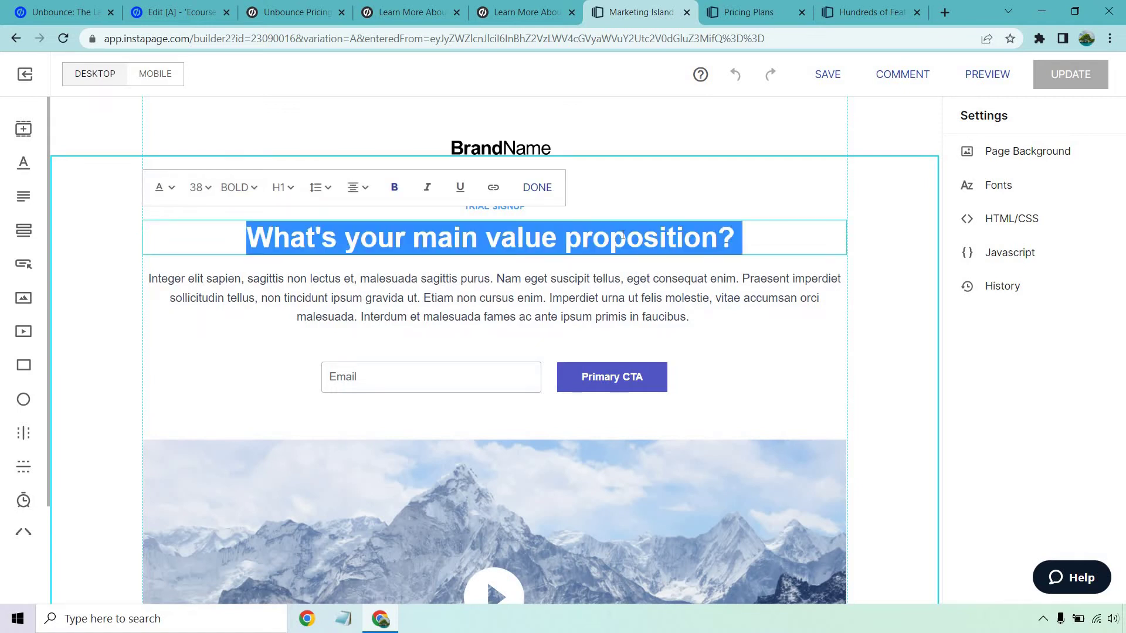
{"action": "type", "text": "Double "}
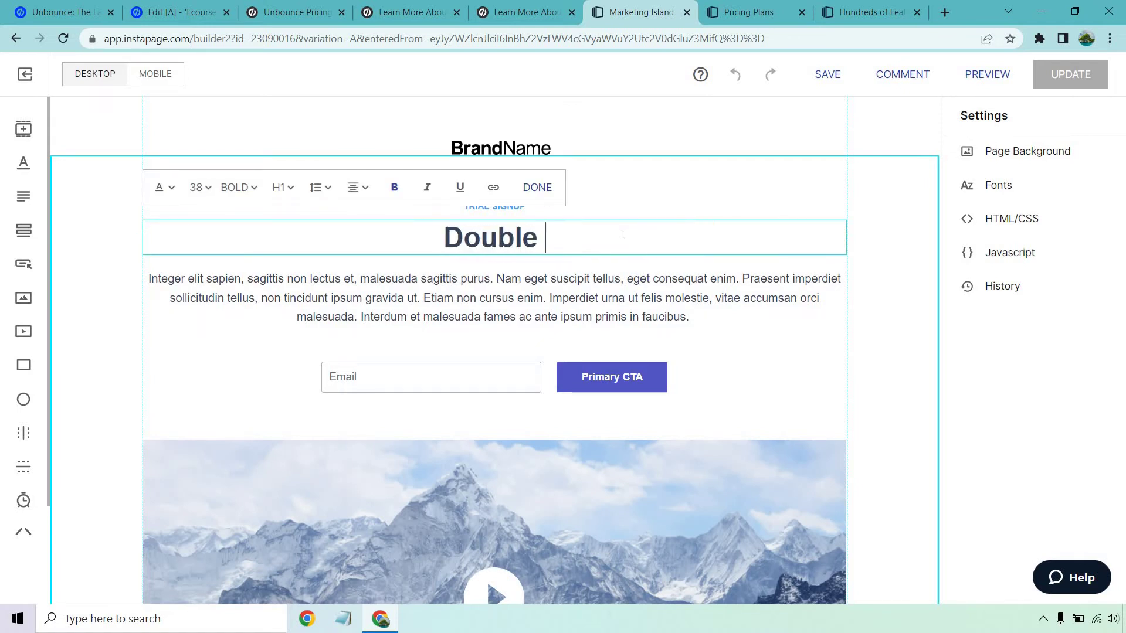
{"action": "type", "text": "Click It, Ed"}
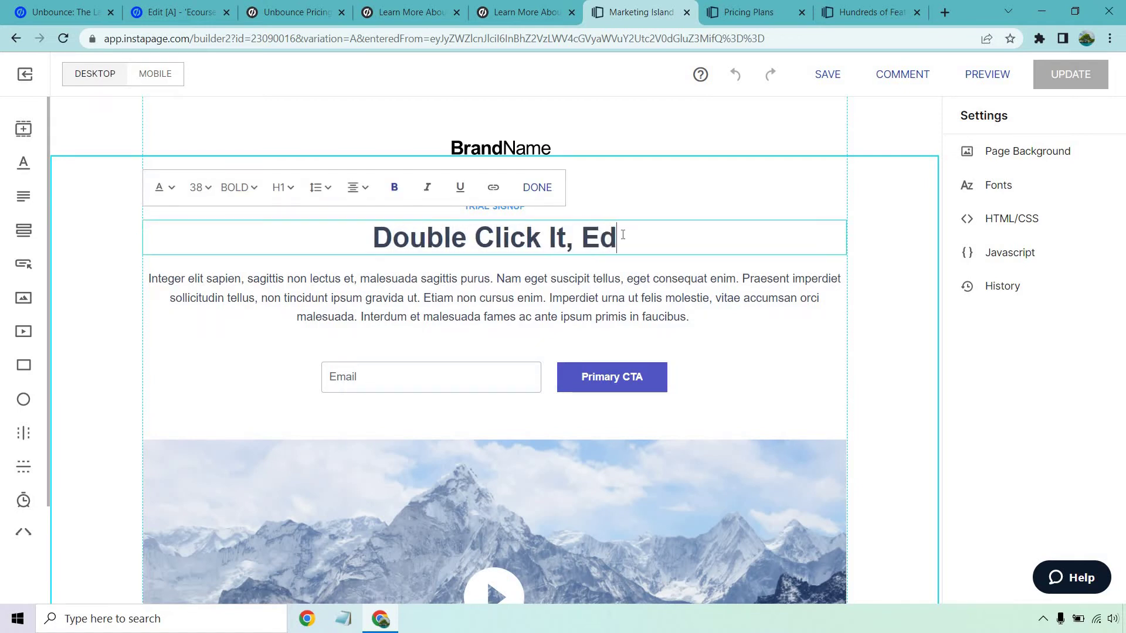
{"action": "type", "text": "it It, Write"}
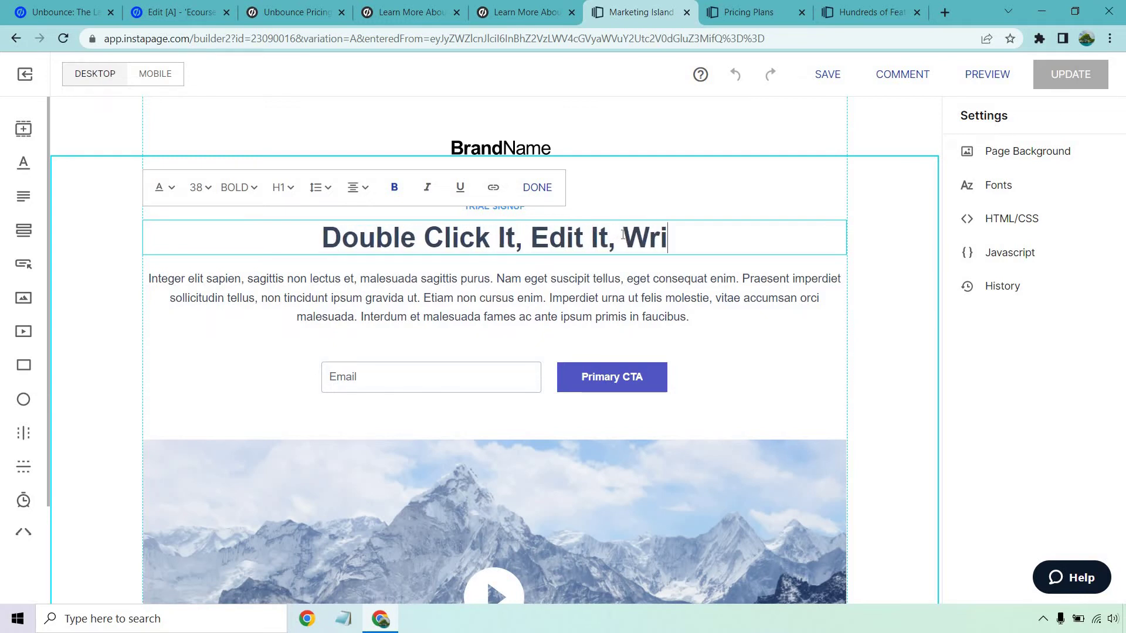
{"action": "left_click", "coordinate": [877, 345]}
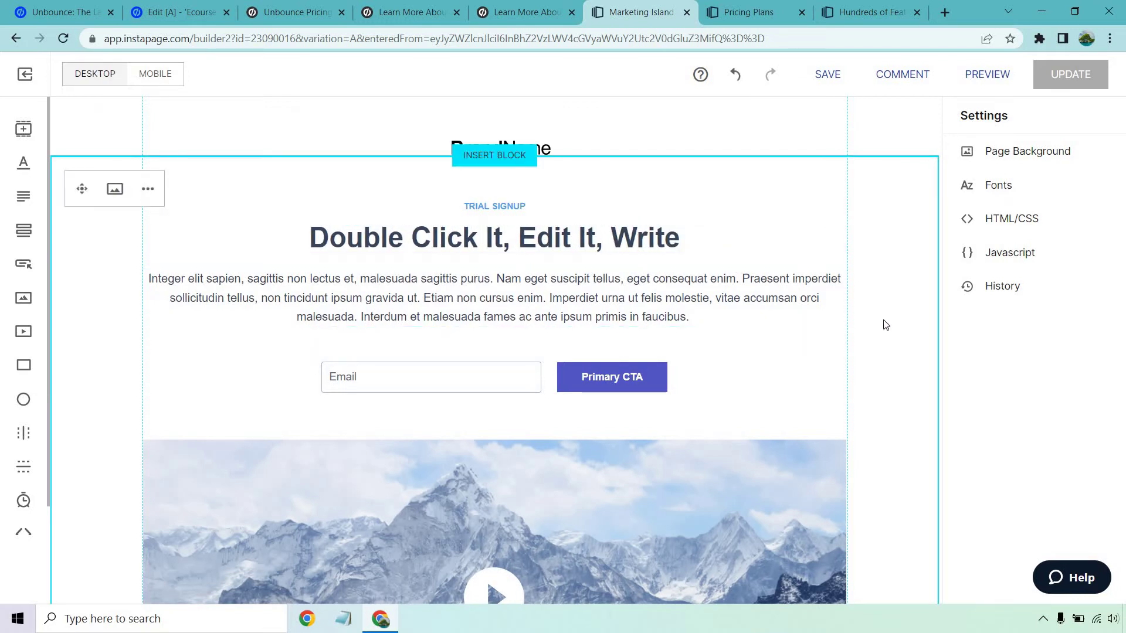
Step: Open the Instablocks library and browse the Block Templates grid
{"action": "left_click", "coordinate": [24, 128]}
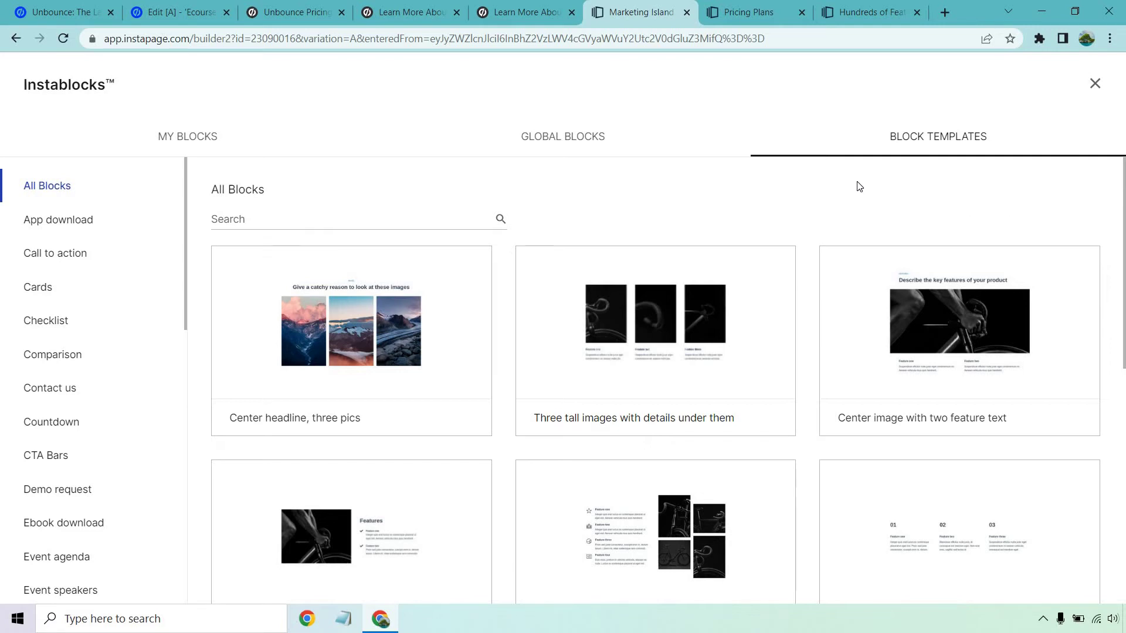
{"action": "scroll", "coordinate": [902, 329], "scroll_direction": "down", "scroll_amount": 2}
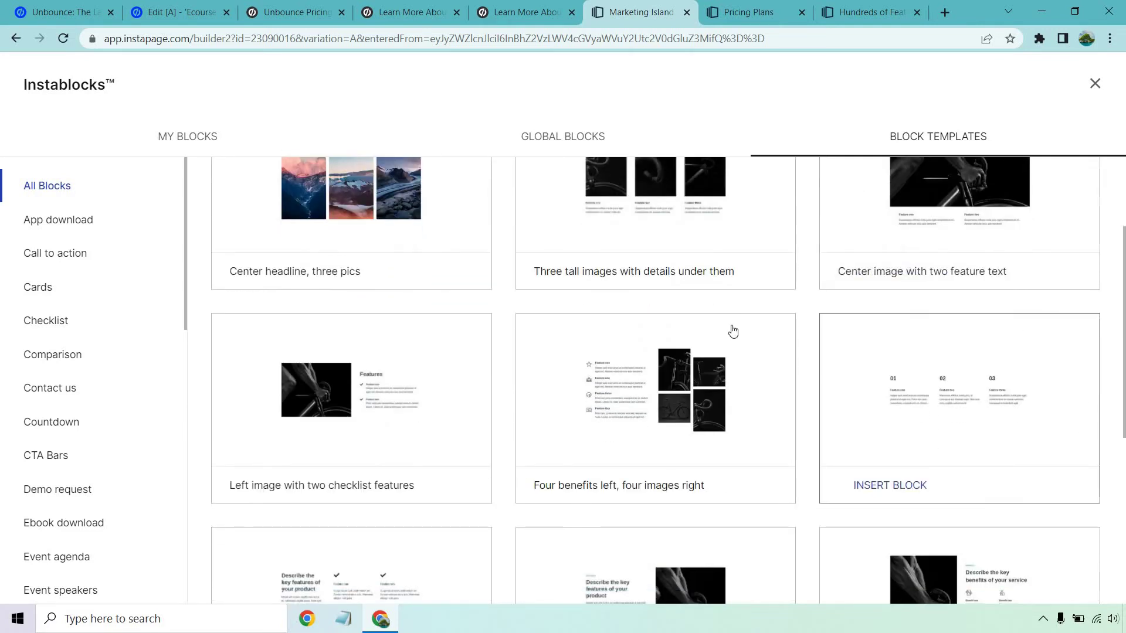
{"action": "scroll", "coordinate": [755, 275], "scroll_direction": "down", "scroll_amount": 3}
{"action": "scroll", "coordinate": [757, 277], "scroll_direction": "down", "scroll_amount": 2}
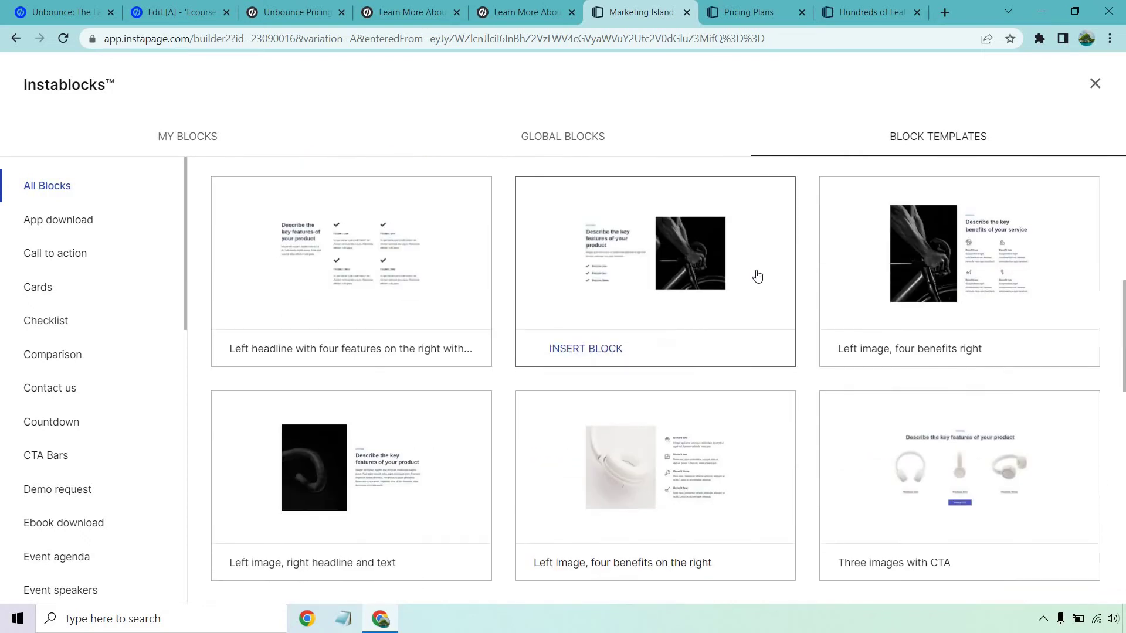
{"action": "scroll", "coordinate": [757, 276], "scroll_direction": "down", "scroll_amount": 11}
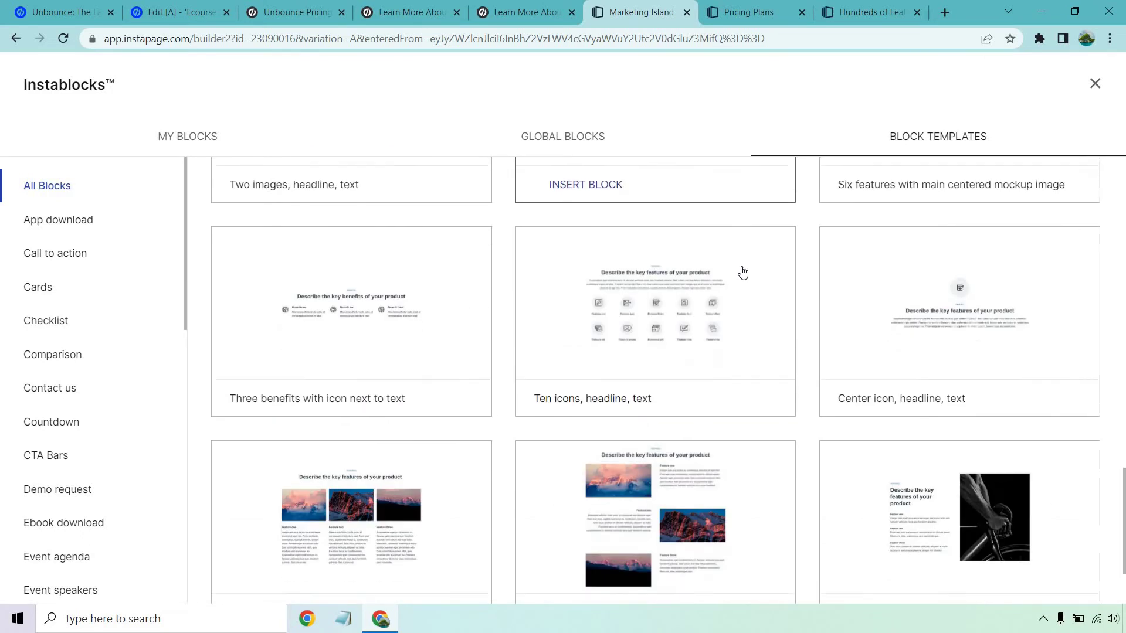
{"action": "scroll", "coordinate": [743, 272], "scroll_direction": "down", "scroll_amount": 4}
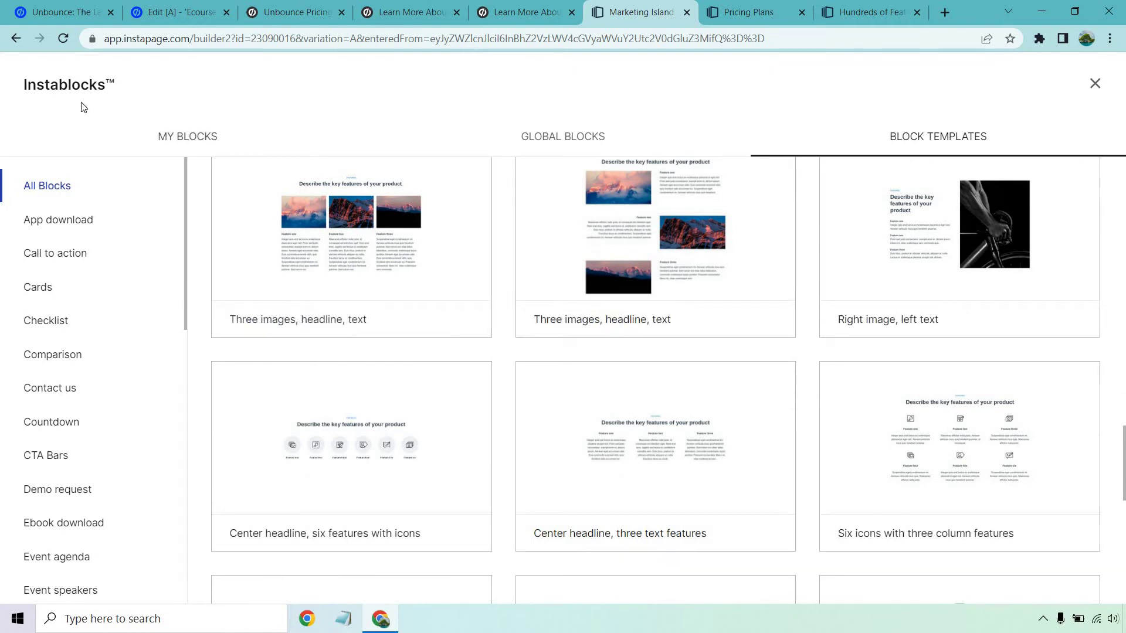
{"action": "scroll", "coordinate": [734, 302], "scroll_direction": "down", "scroll_amount": 7}
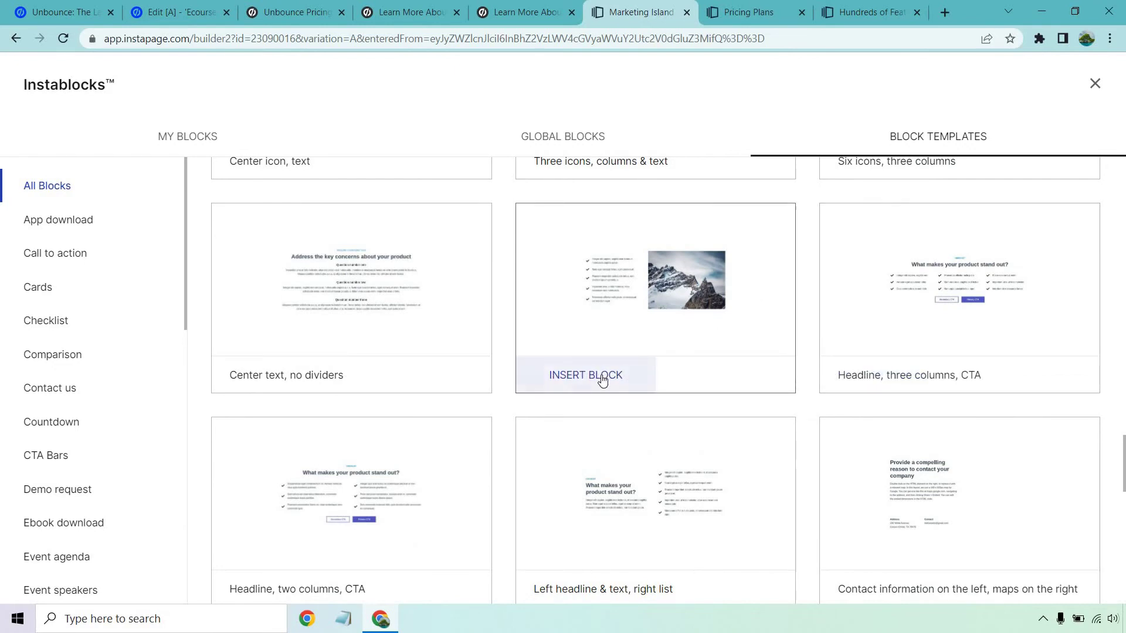
Step: Insert the checklist-with-mountain-image block and move it below the Features section
{"action": "left_click", "coordinate": [602, 379]}
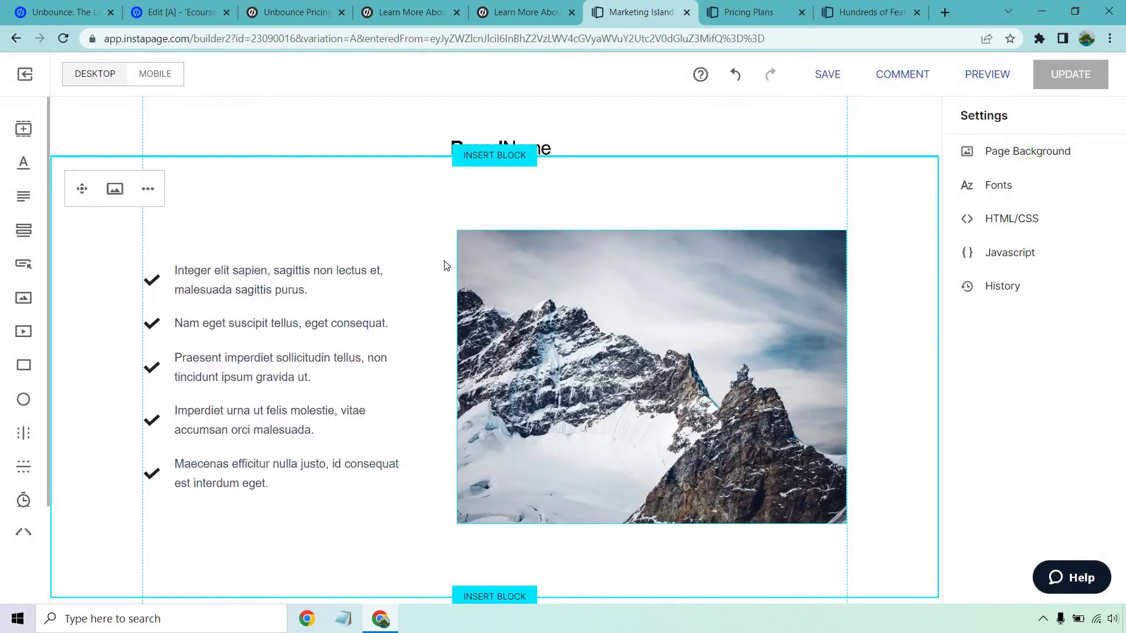
{"action": "left_click_drag", "start_coordinate": [82, 189], "coordinate": [166, 346]}
{"action": "scroll", "coordinate": [82, 189], "scroll_direction": "down", "scroll_amount": 10}
{"action": "scroll", "coordinate": [809, 418], "scroll_direction": "down", "scroll_amount": 5}
{"action": "scroll", "coordinate": [821, 410], "scroll_direction": "down", "scroll_amount": 5}
{"action": "scroll", "coordinate": [851, 397], "scroll_direction": "up", "scroll_amount": 9}
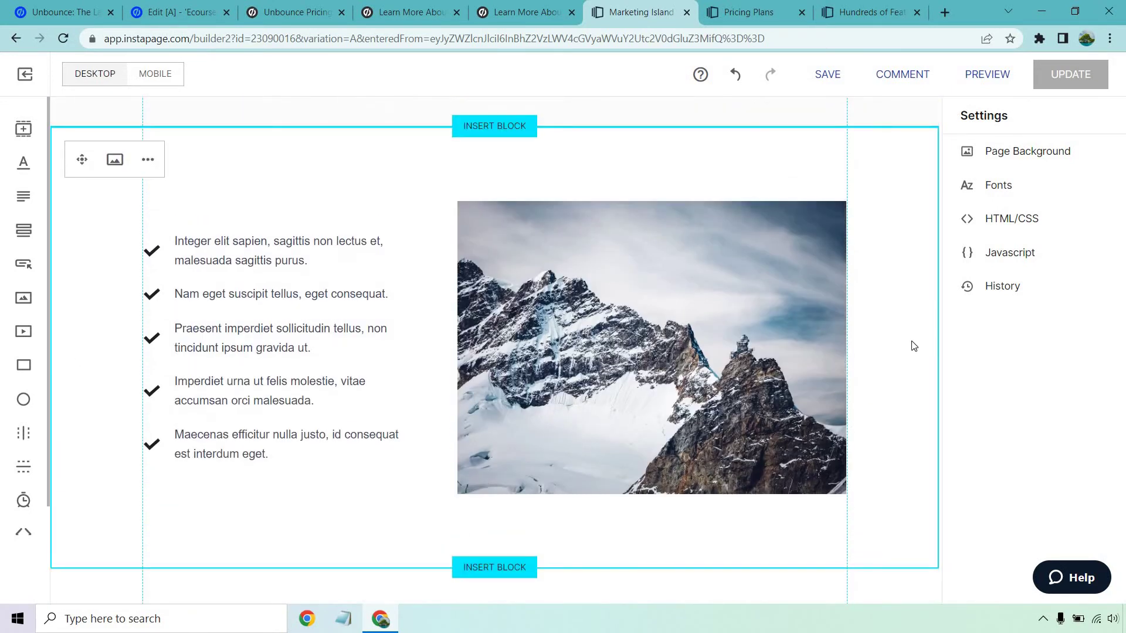
Step: Replace the block's mountain background image with the uploaded island.jpg
{"action": "left_click", "coordinate": [662, 340]}
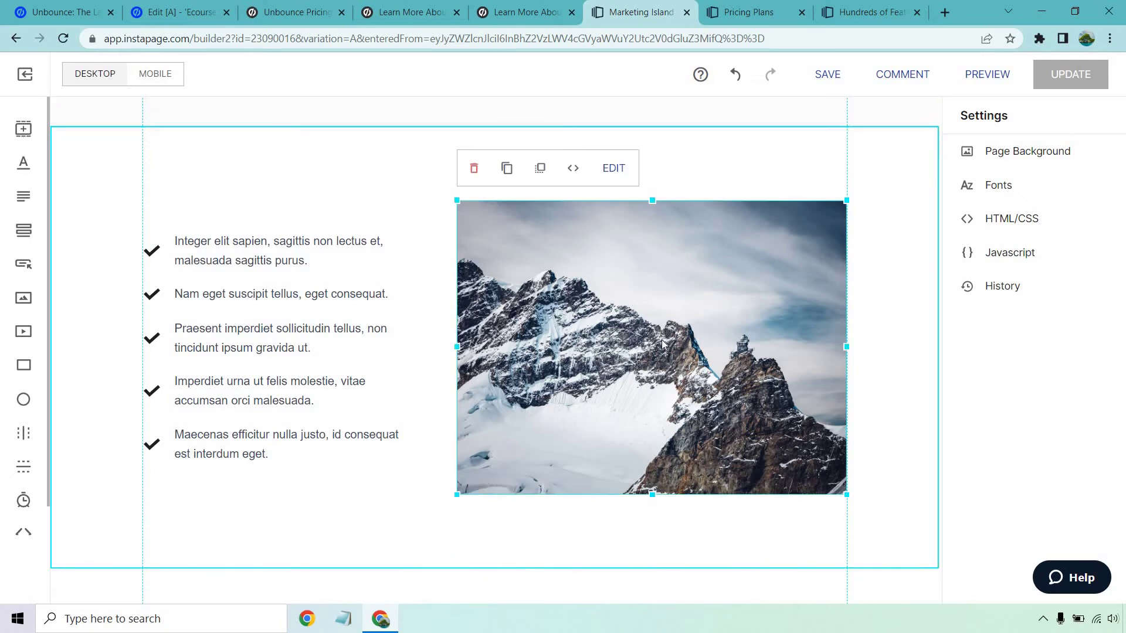
{"action": "left_click", "coordinate": [614, 168]}
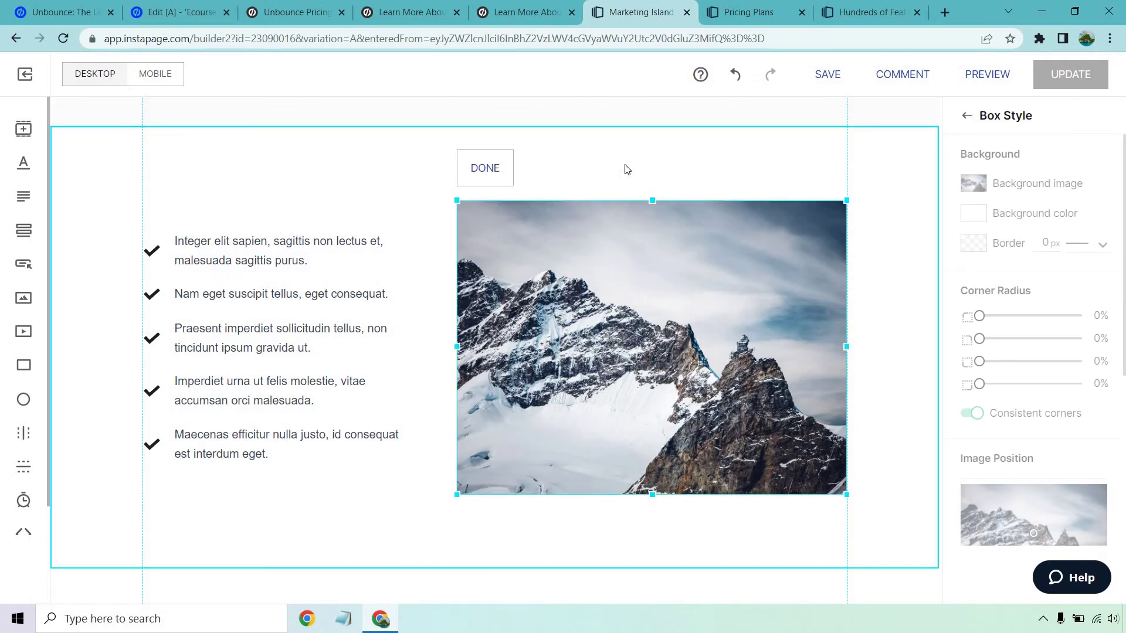
{"action": "left_click", "coordinate": [975, 184]}
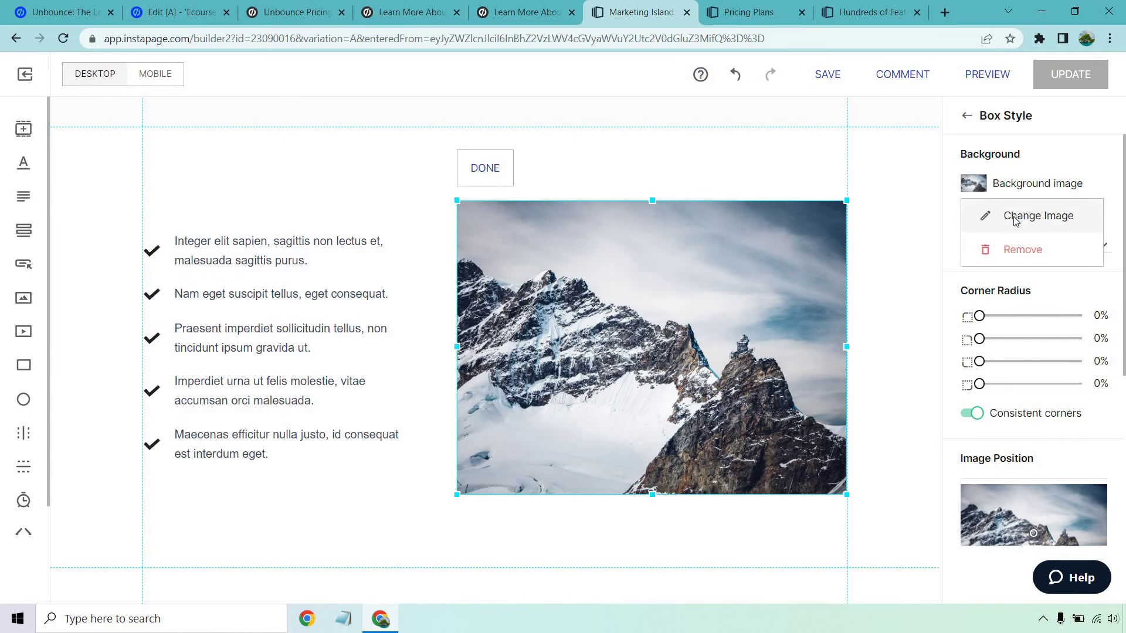
{"action": "left_click", "coordinate": [1015, 219]}
{"action": "left_click", "coordinate": [329, 311]}
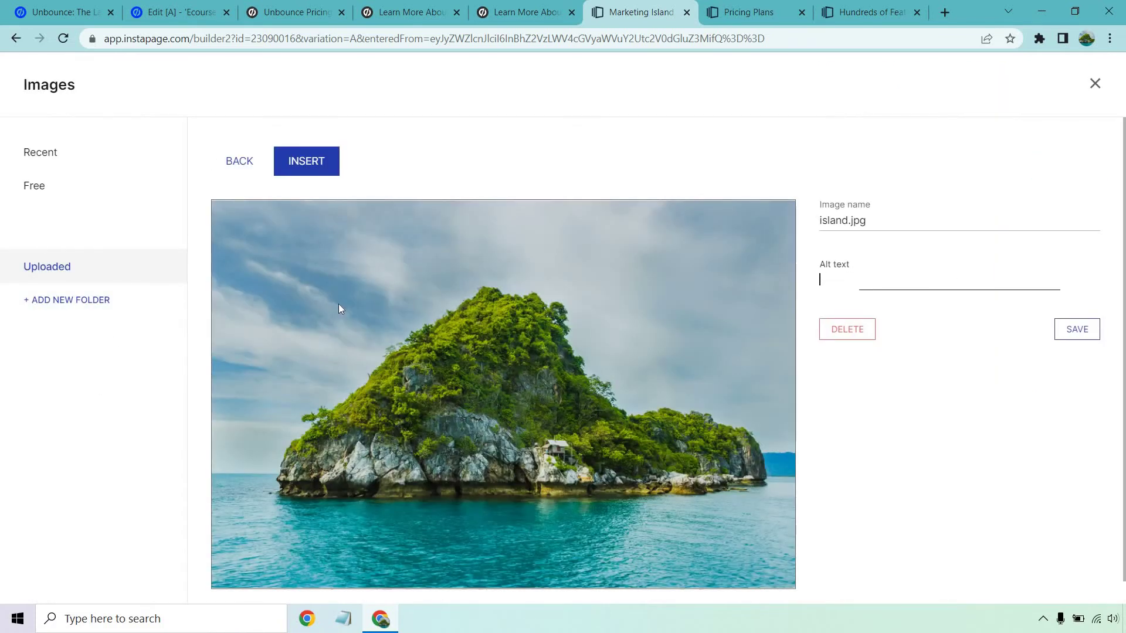
{"action": "left_click", "coordinate": [323, 161]}
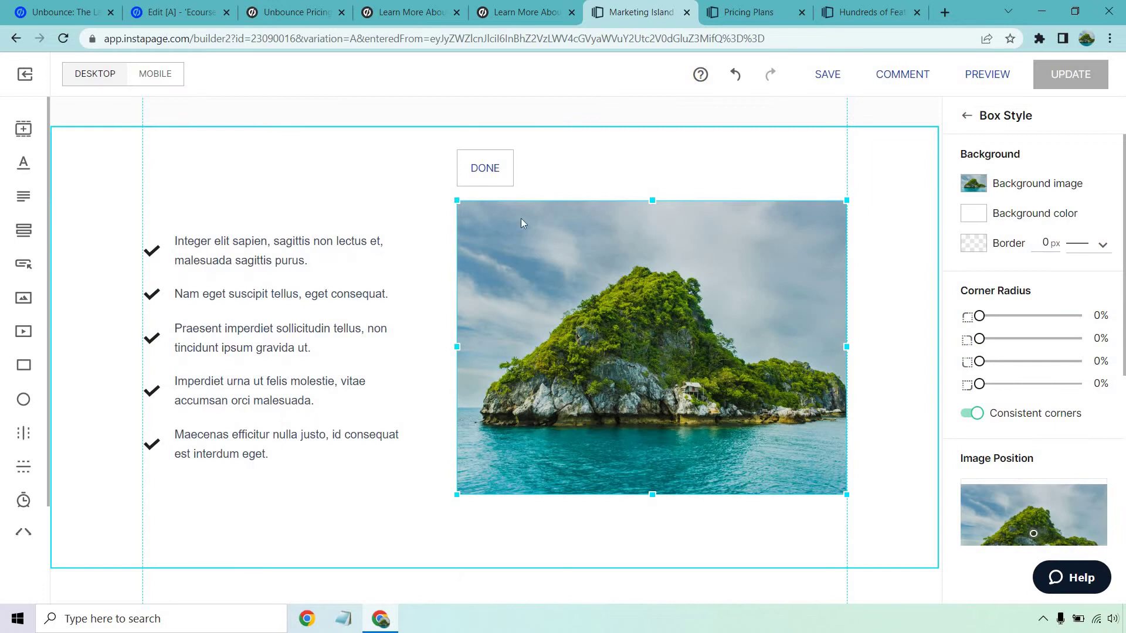
{"action": "left_click", "coordinate": [903, 279]}
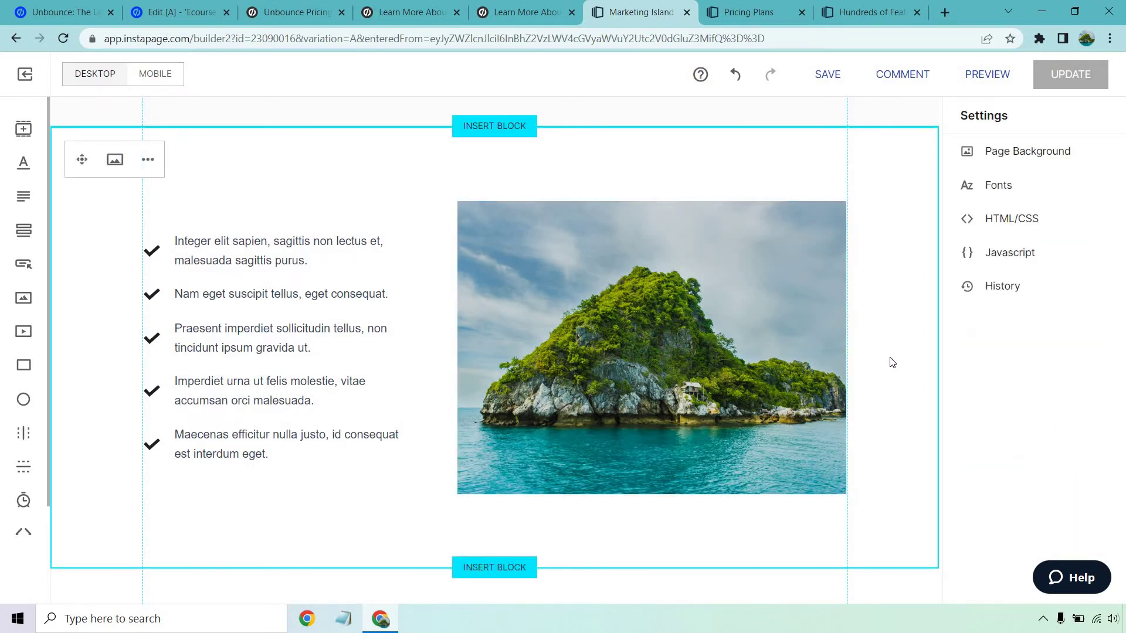
Step: Switch the page to the mobile layout, dismissing the unreflected-changes notice
{"action": "scroll", "coordinate": [890, 364], "scroll_direction": "up", "scroll_amount": 10}
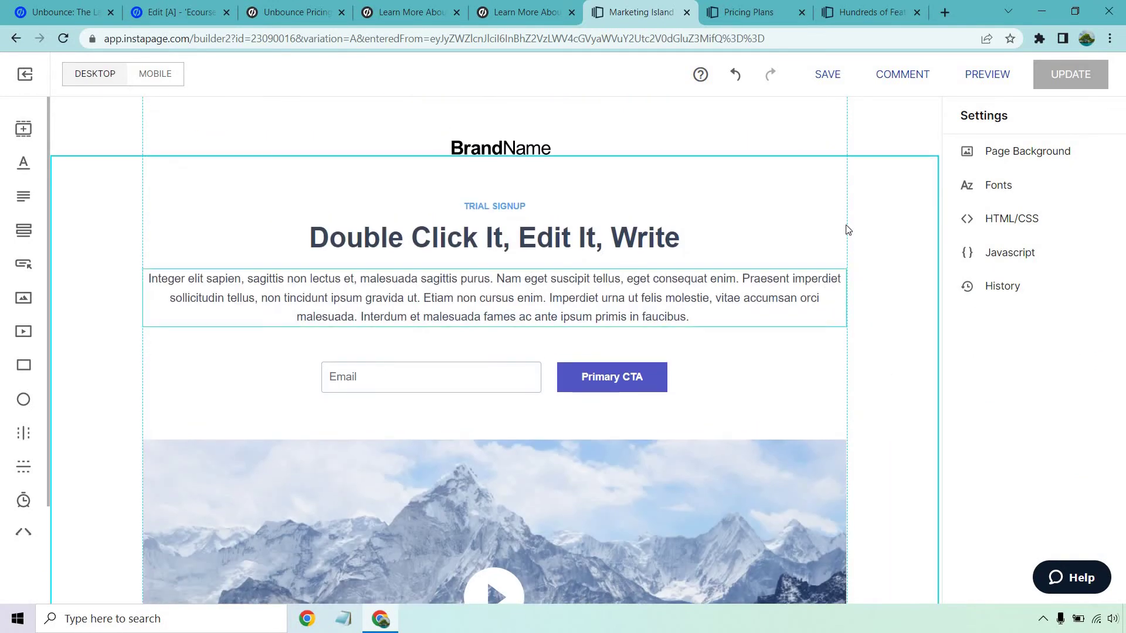
{"action": "mouse_move", "coordinate": [885, 231]}
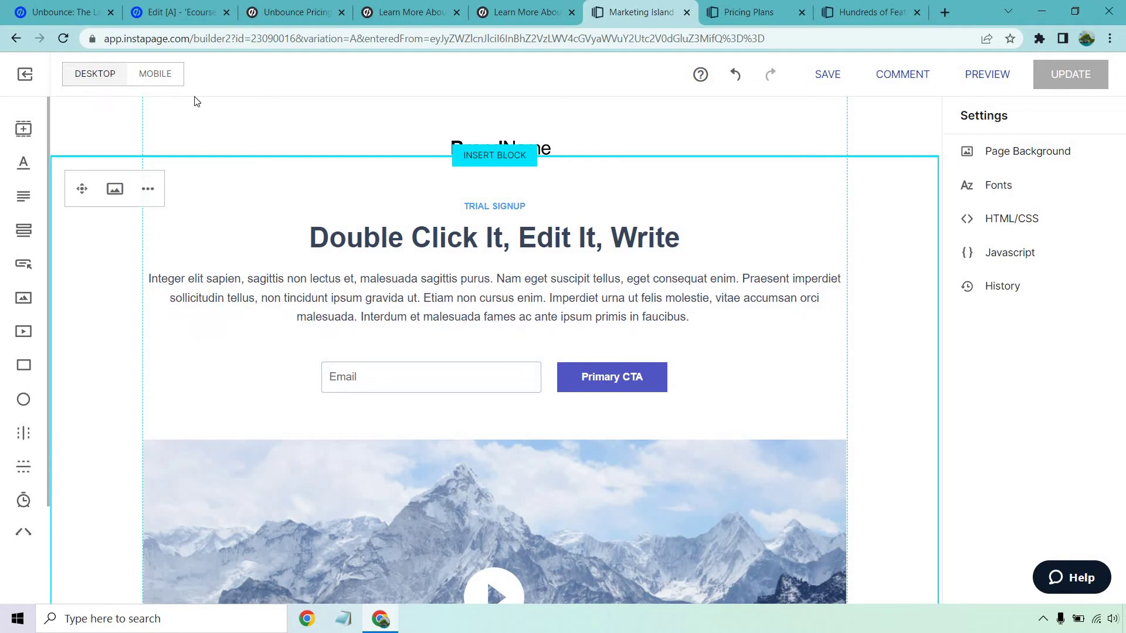
{"action": "left_click", "coordinate": [163, 74]}
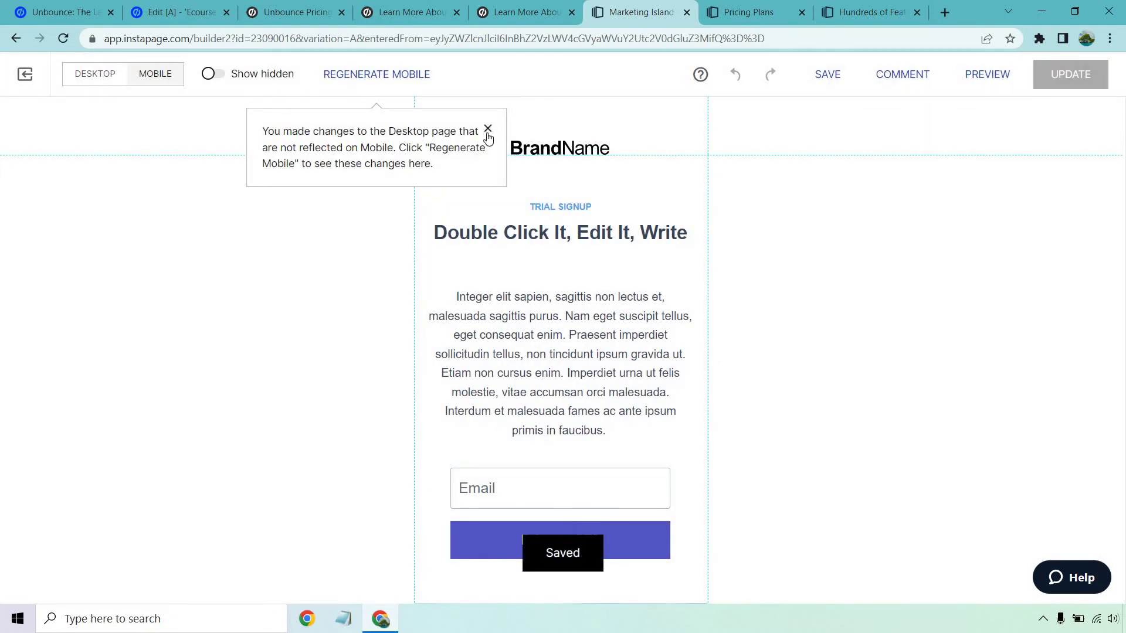
{"action": "left_click", "coordinate": [488, 129]}
Step: Look through the mobile layout, then return the editor to the desktop layout
{"action": "scroll", "coordinate": [905, 239], "scroll_direction": "down", "scroll_amount": 3}
{"action": "scroll", "coordinate": [906, 238], "scroll_direction": "down", "scroll_amount": 15}
{"action": "scroll", "coordinate": [905, 238], "scroll_direction": "down", "scroll_amount": 15}
{"action": "scroll", "coordinate": [906, 238], "scroll_direction": "down", "scroll_amount": 8}
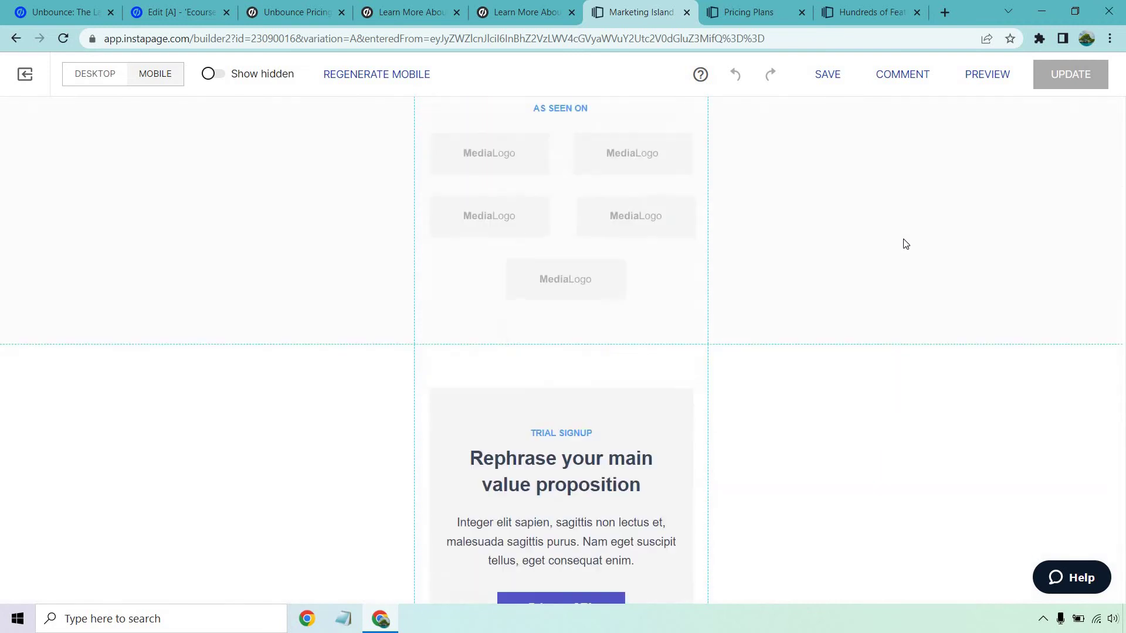
{"action": "scroll", "coordinate": [925, 299], "scroll_direction": "up", "scroll_amount": 20}
{"action": "scroll", "coordinate": [928, 352], "scroll_direction": "up", "scroll_amount": 20}
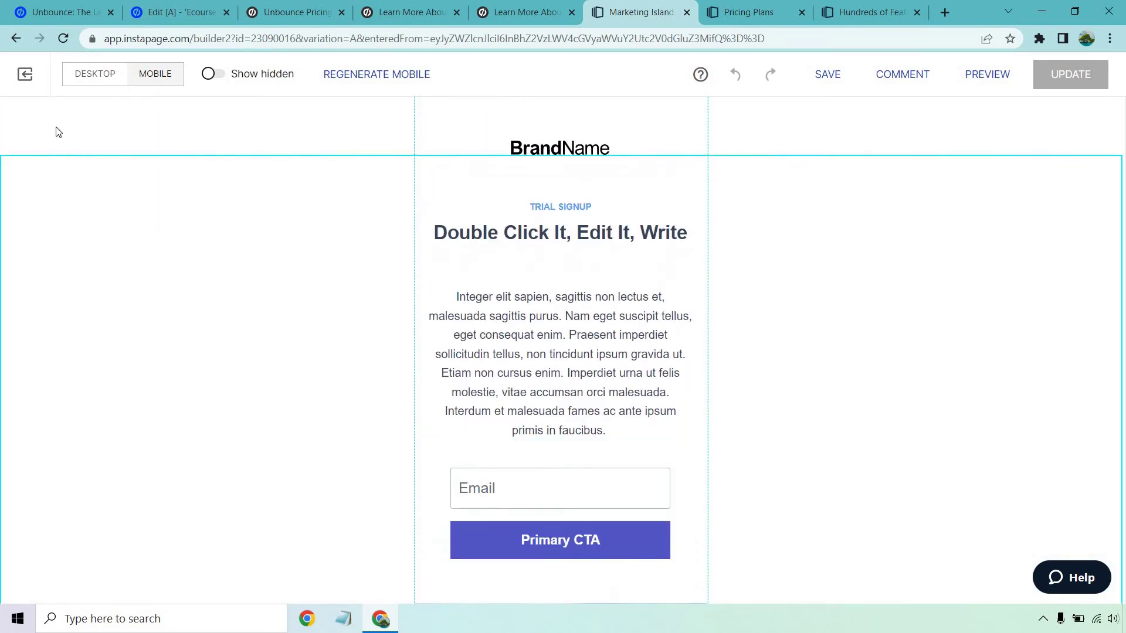
{"action": "left_click", "coordinate": [79, 79]}
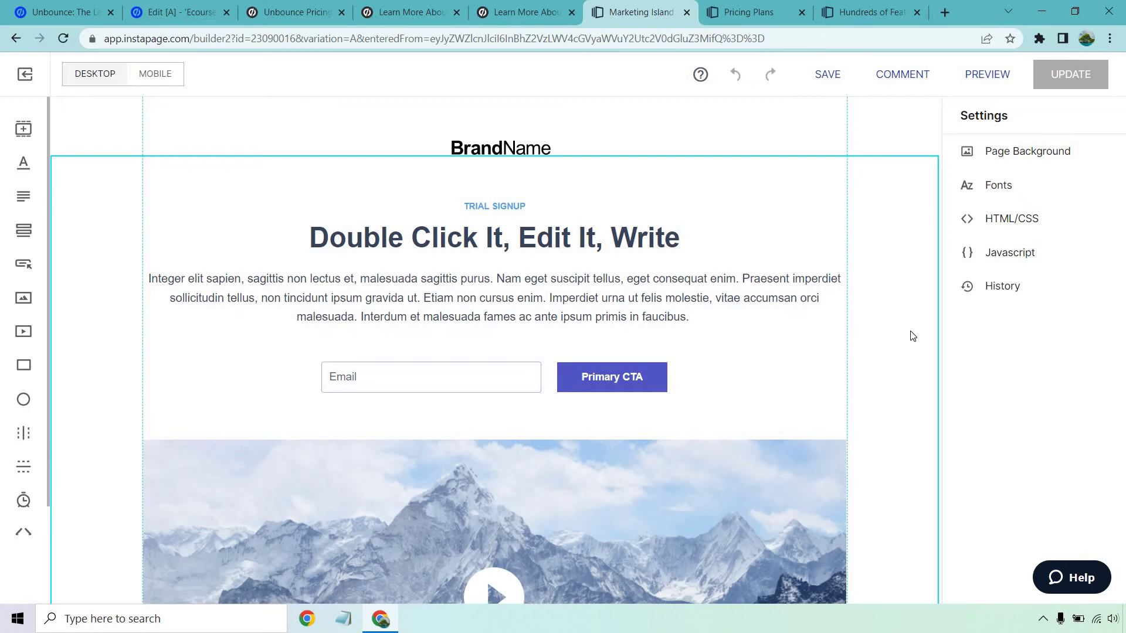
Step: Show Unbounce's pricing: Launch $90, Optimize $135 and Accelerate $225 per month
{"action": "left_click", "coordinate": [296, 13]}
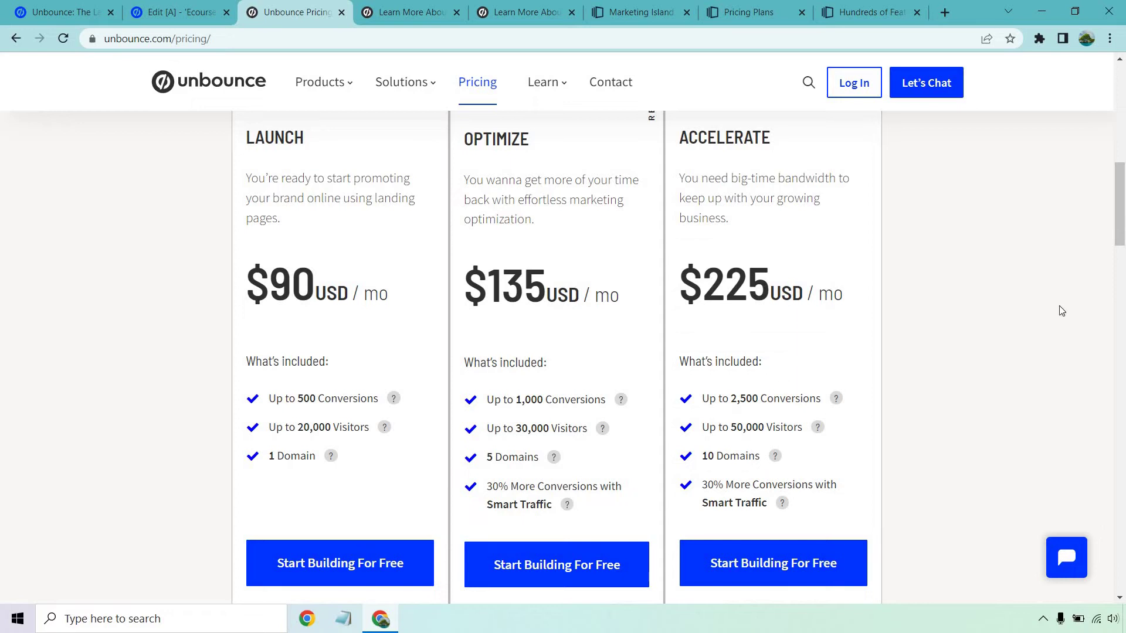
{"action": "scroll", "coordinate": [1060, 248], "scroll_direction": "down", "scroll_amount": 1}
{"action": "scroll", "coordinate": [1060, 248], "scroll_direction": "down", "scroll_amount": 8}
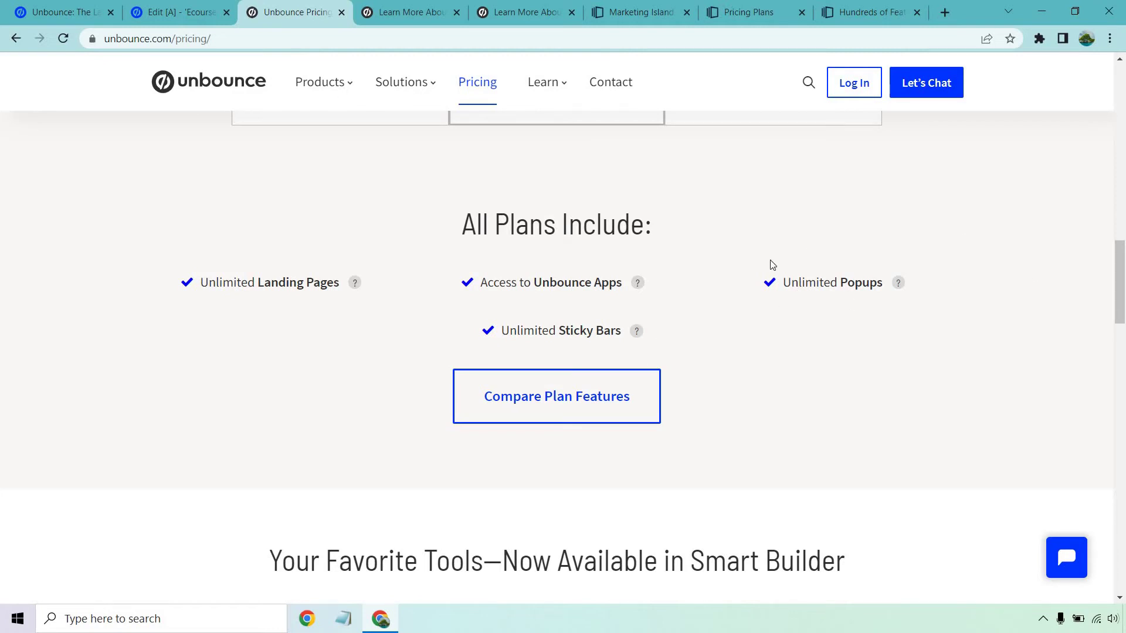
{"action": "scroll", "coordinate": [1048, 262], "scroll_direction": "up", "scroll_amount": 9}
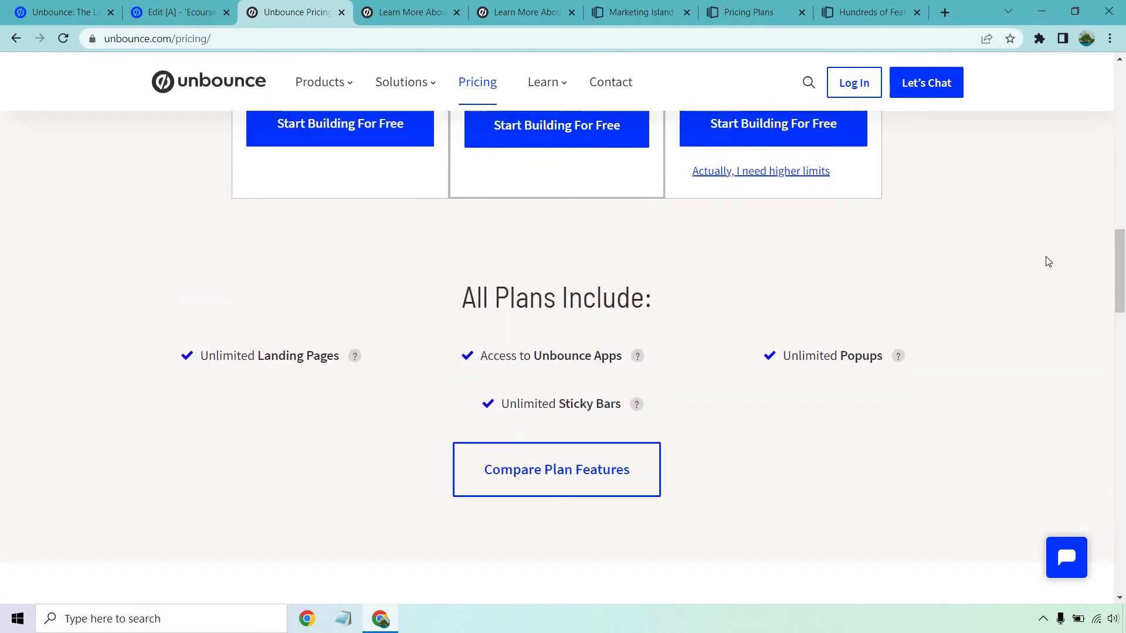
{"action": "left_click", "coordinate": [730, 14]}
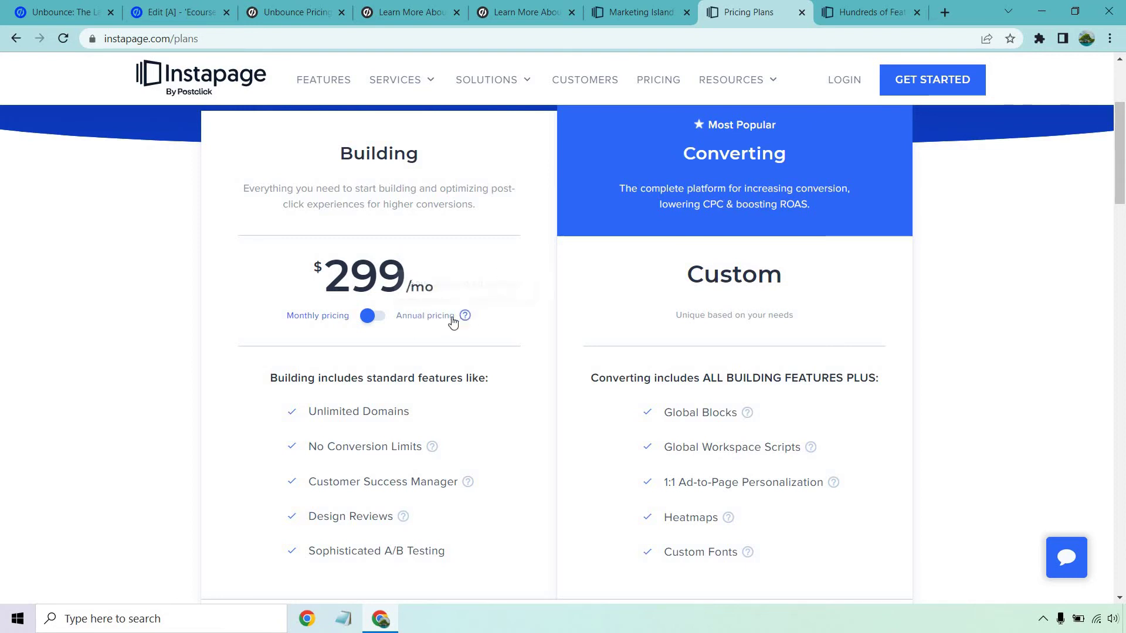
{"action": "left_click", "coordinate": [376, 318]}
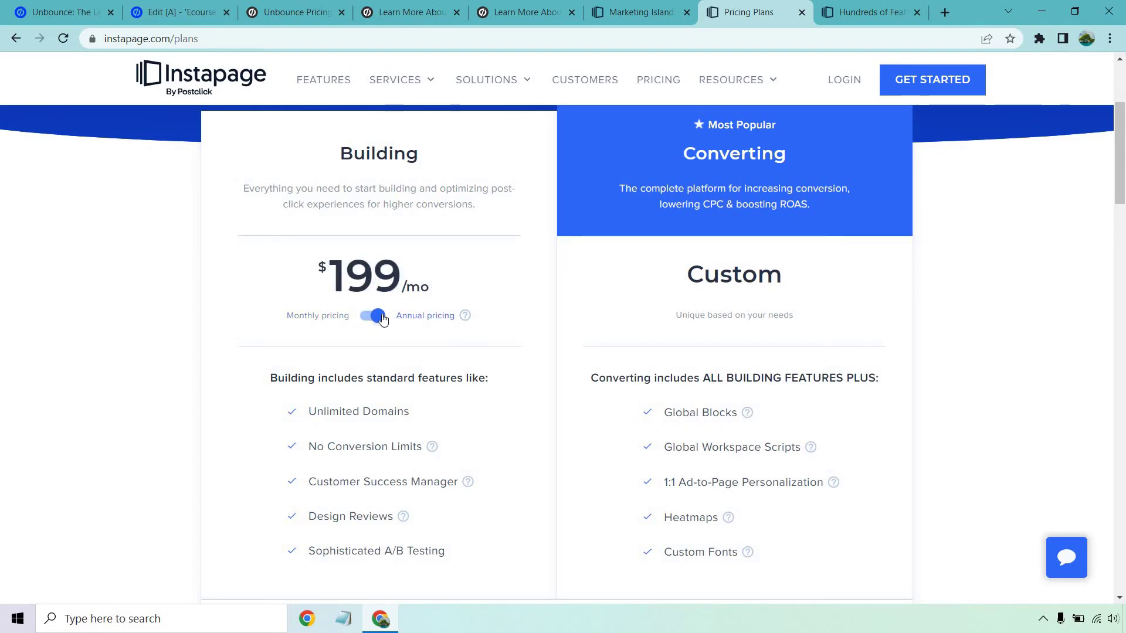
{"action": "left_click", "coordinate": [374, 316]}
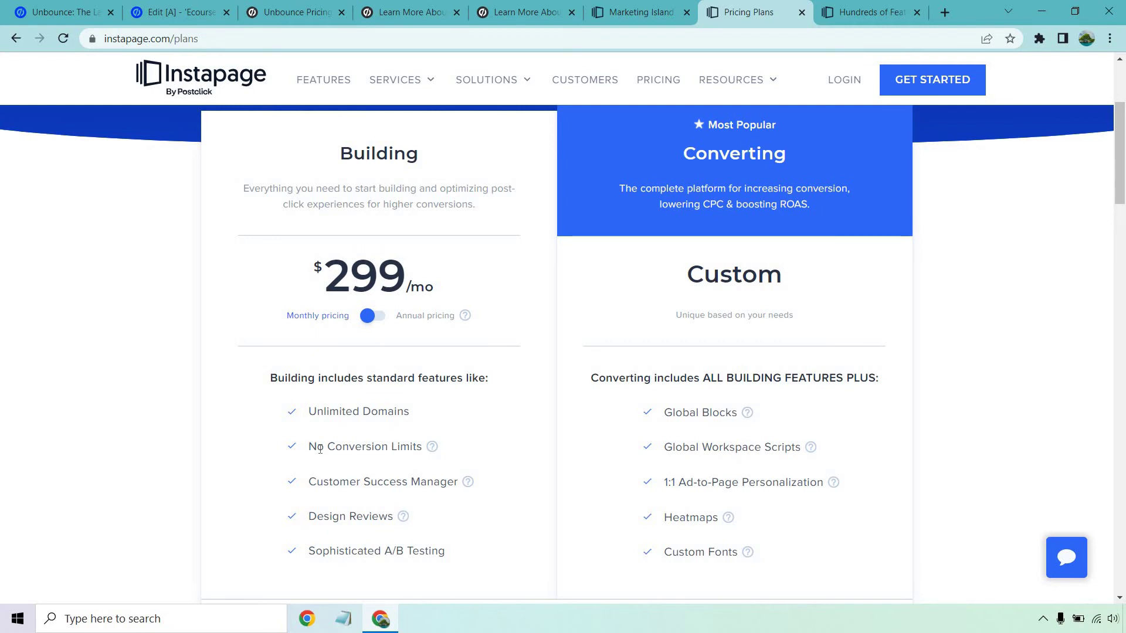
{"action": "mouse_move", "coordinate": [432, 449]}
{"action": "key", "text": "ctrl+3"}
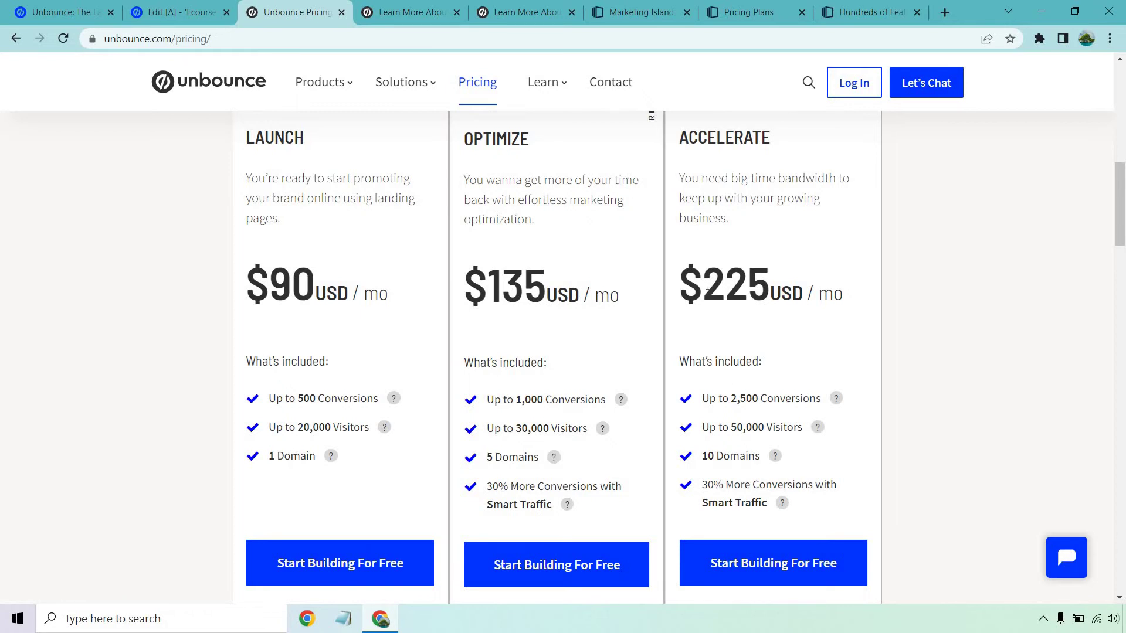
Step: Switch to Instapage's Pricing Plans tab showing Building at $299/mo
{"action": "left_click", "coordinate": [729, 12]}
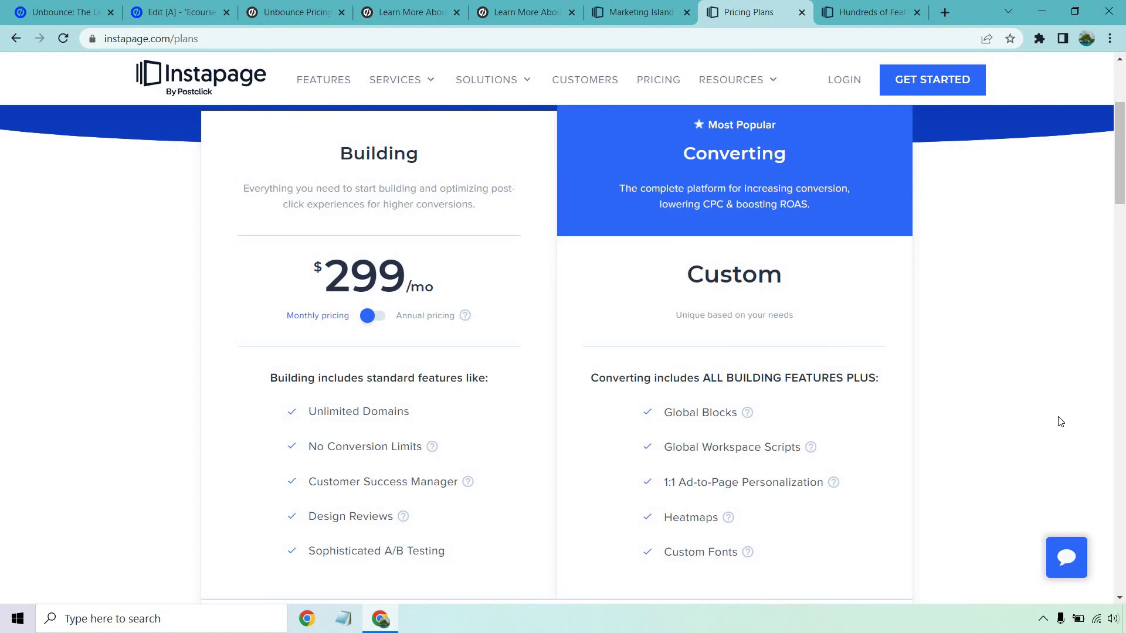
Step: Open Instapage's 'Hundreds of Features' page and scroll to Personalization tools like AdMap and Dynamic Text Replacement
{"action": "left_click", "coordinate": [858, 6]}
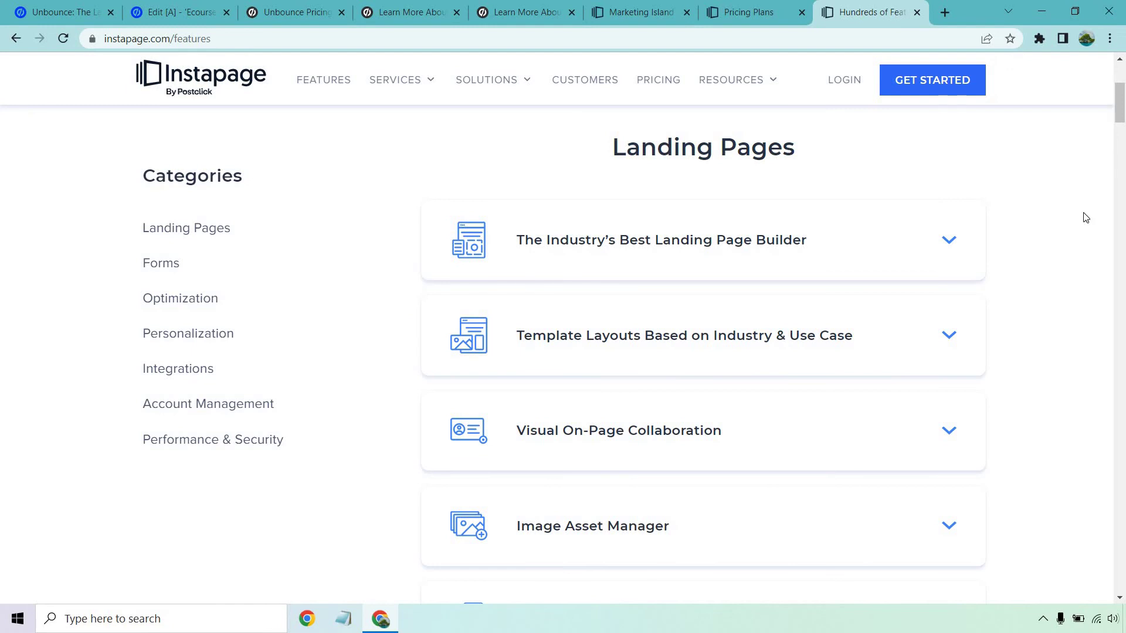
{"action": "scroll", "coordinate": [1086, 217], "scroll_direction": "down", "scroll_amount": 10}
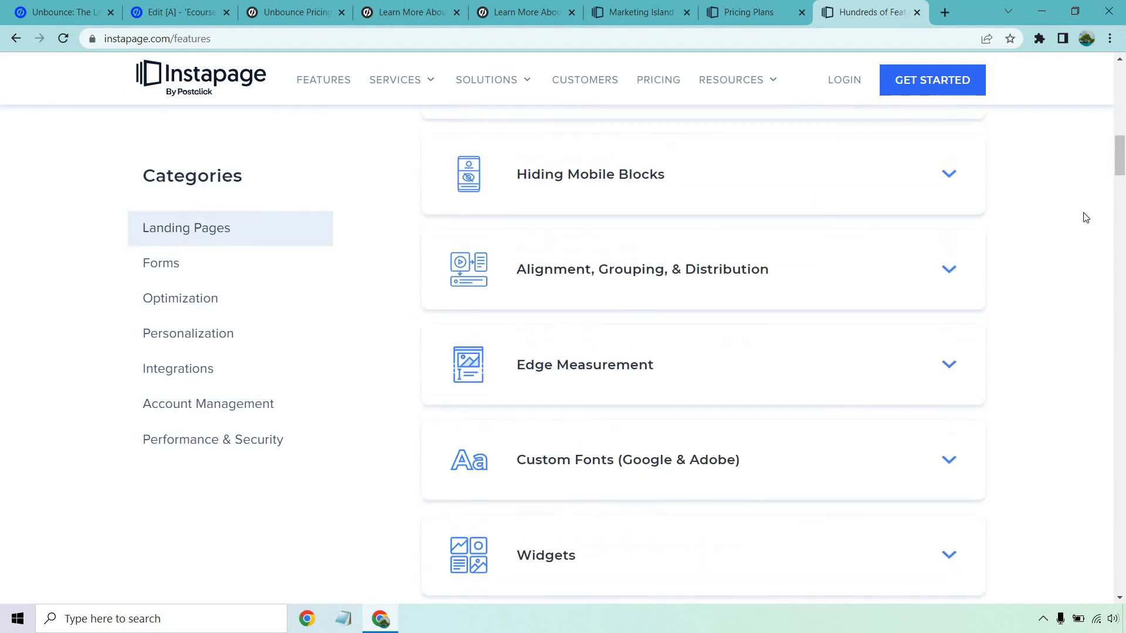
{"action": "scroll", "coordinate": [1085, 217], "scroll_direction": "down", "scroll_amount": 20}
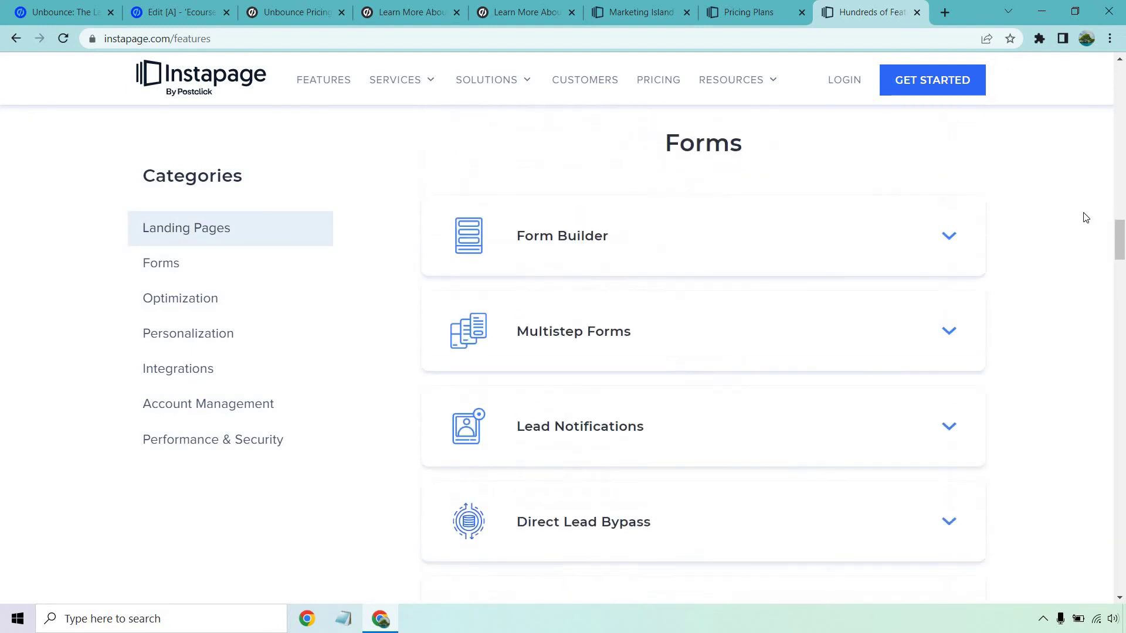
{"action": "scroll", "coordinate": [1085, 217], "scroll_direction": "down", "scroll_amount": 2}
{"action": "scroll", "coordinate": [1086, 217], "scroll_direction": "down", "scroll_amount": 12}
{"action": "scroll", "coordinate": [1086, 217], "scroll_direction": "down", "scroll_amount": 6}
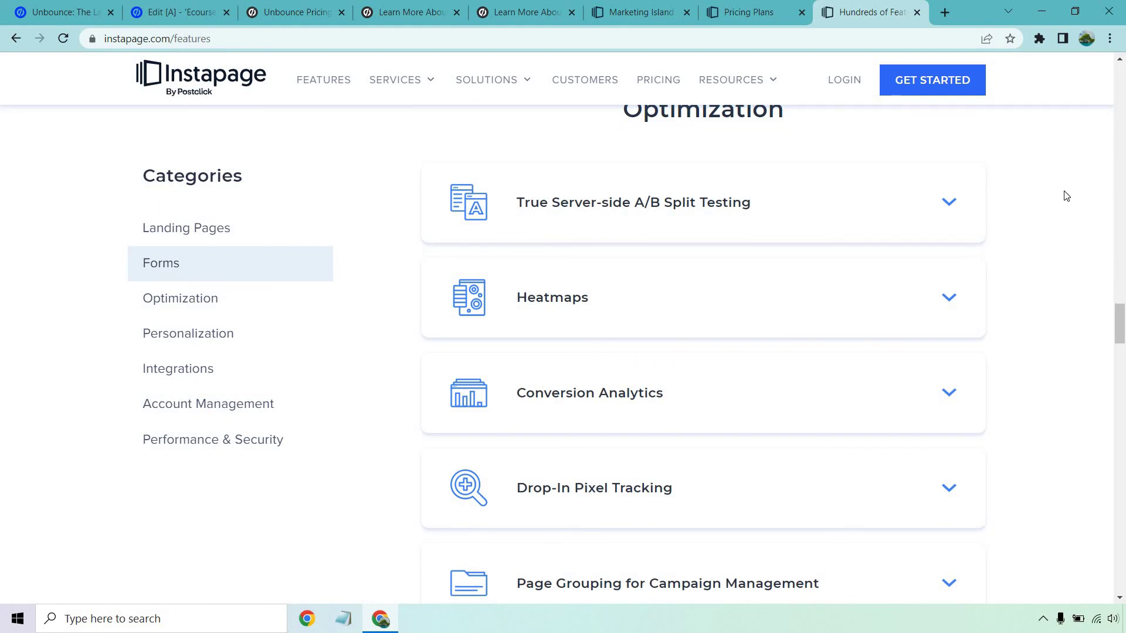
{"action": "scroll", "coordinate": [1062, 264], "scroll_direction": "down", "scroll_amount": 1}
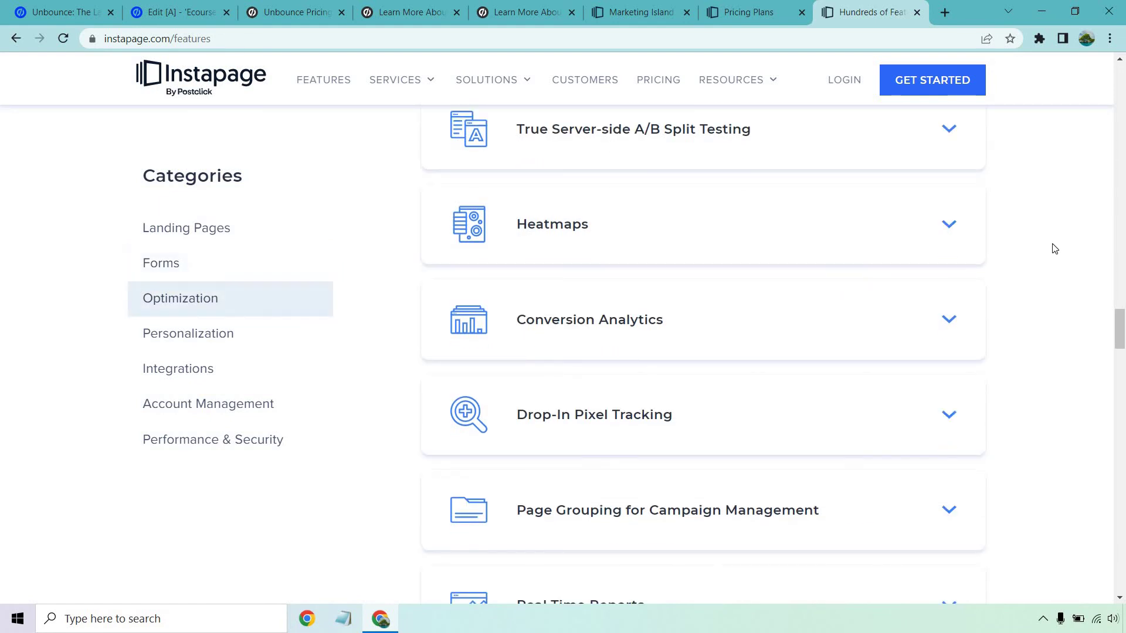
{"action": "scroll", "coordinate": [1054, 248], "scroll_direction": "down", "scroll_amount": 8}
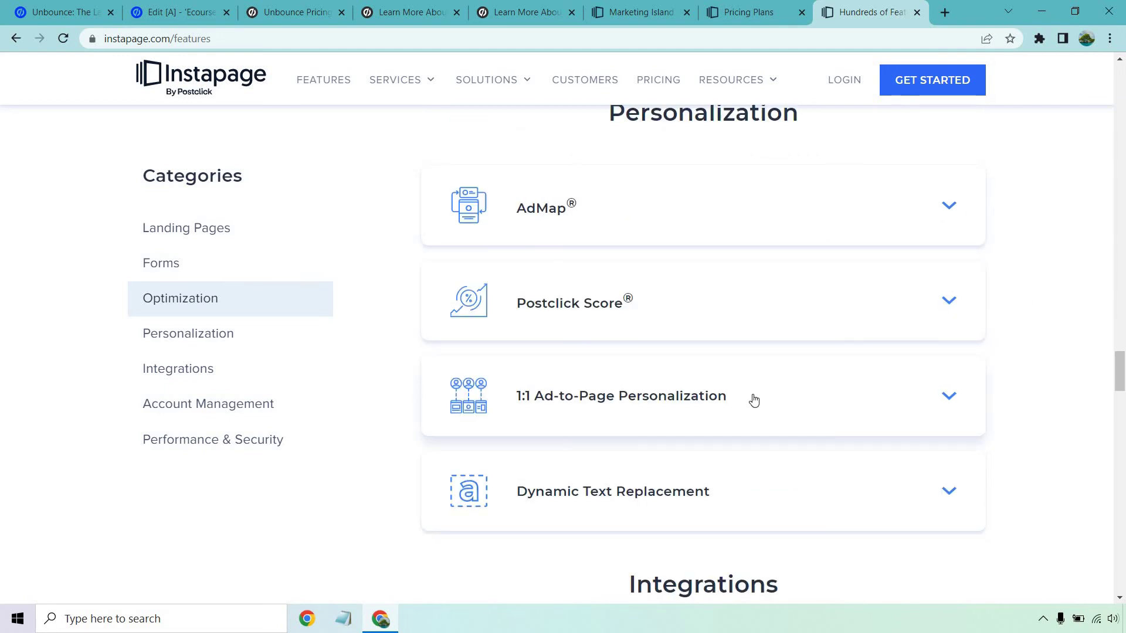
Step: Compare Instapage's pricing plans with Unbounce's pricing, then open Unbounce's 20%-off invitation page
{"action": "left_click", "coordinate": [749, 12]}
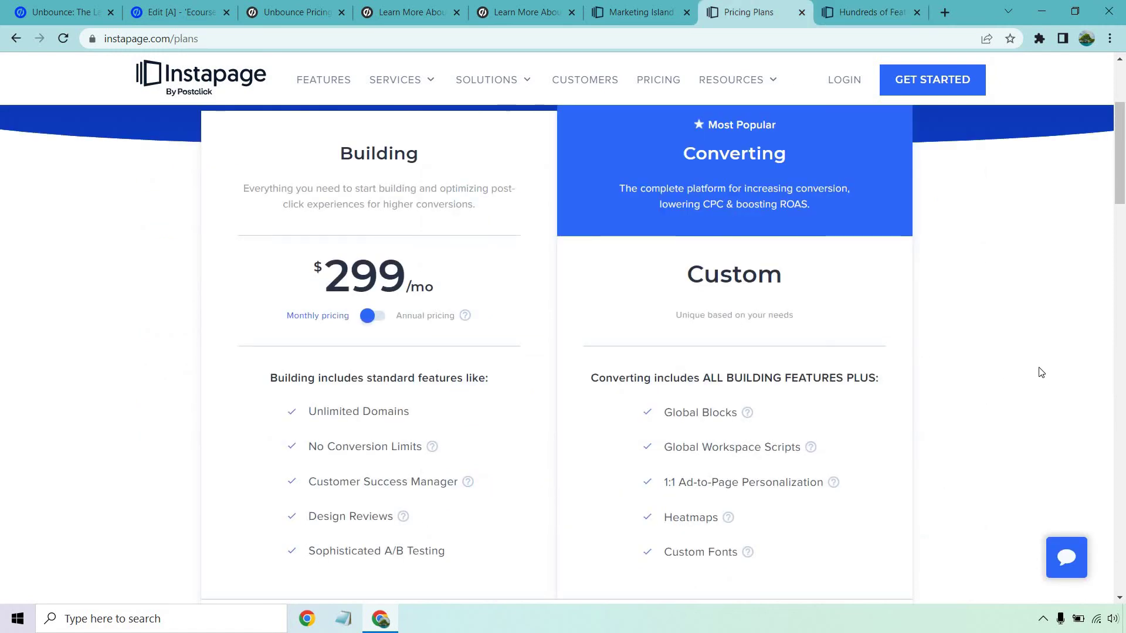
{"action": "key", "text": "ctrl+3"}
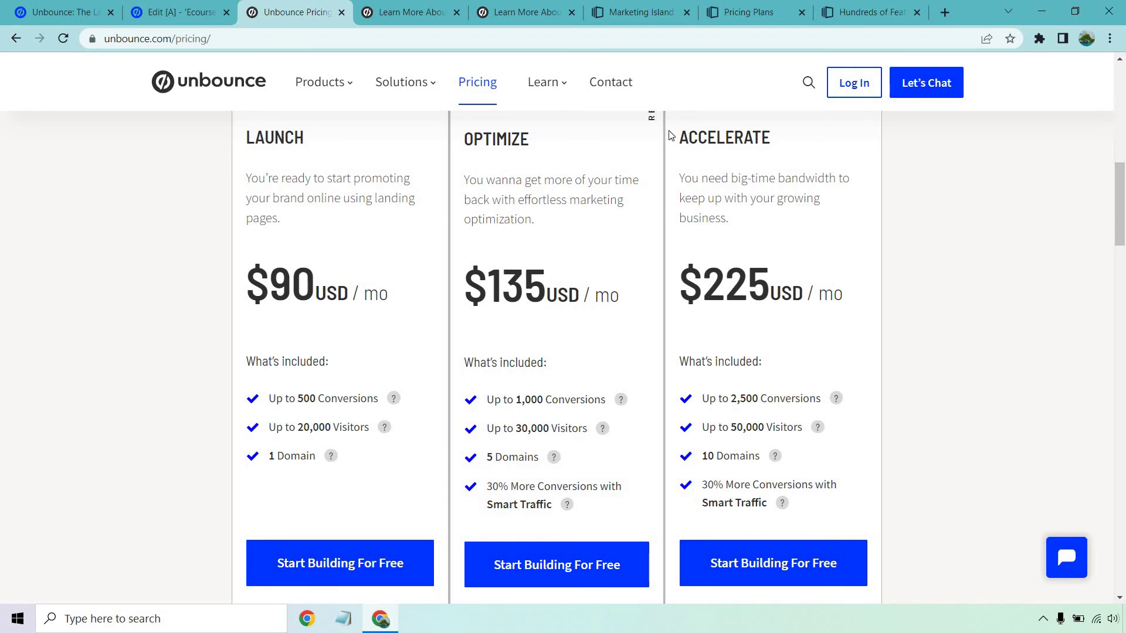
{"action": "left_click", "coordinate": [745, 7]}
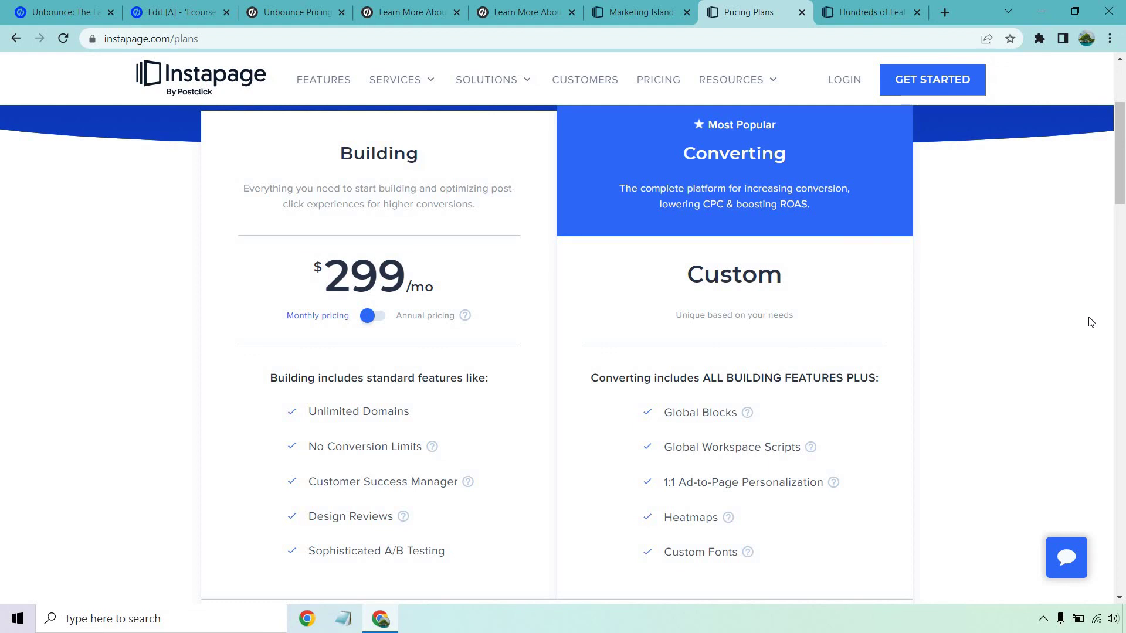
{"action": "key", "text": "ctrl+4"}
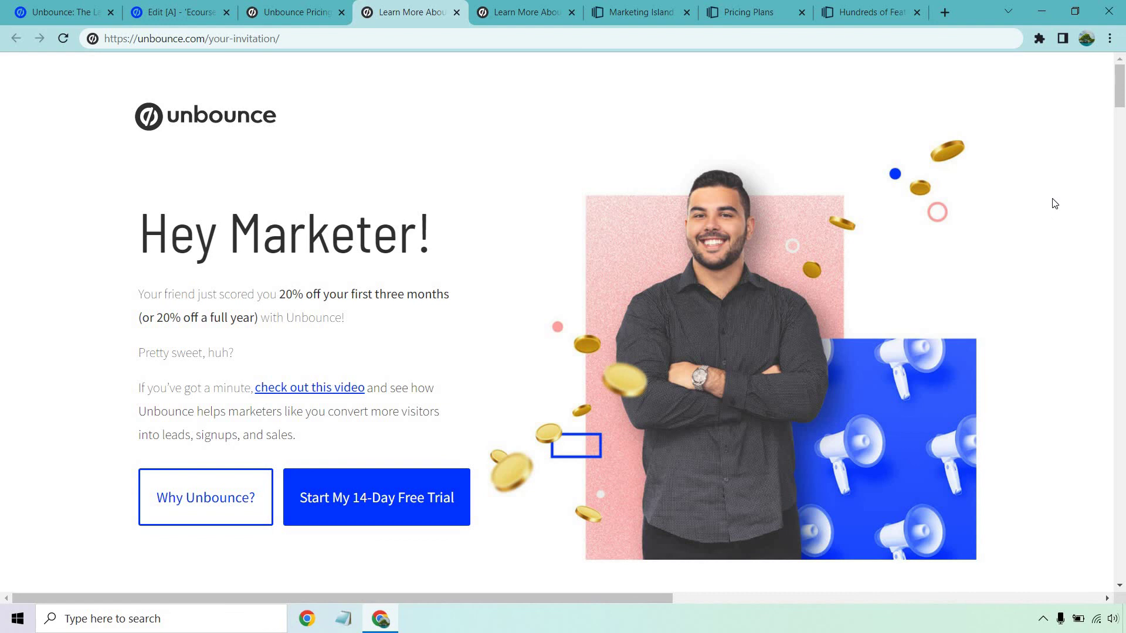
Step: Show Unbounce's discounted plans: Launch $72, Optimize $108, Accelerate $180 per month
{"action": "left_click", "coordinate": [531, 13]}
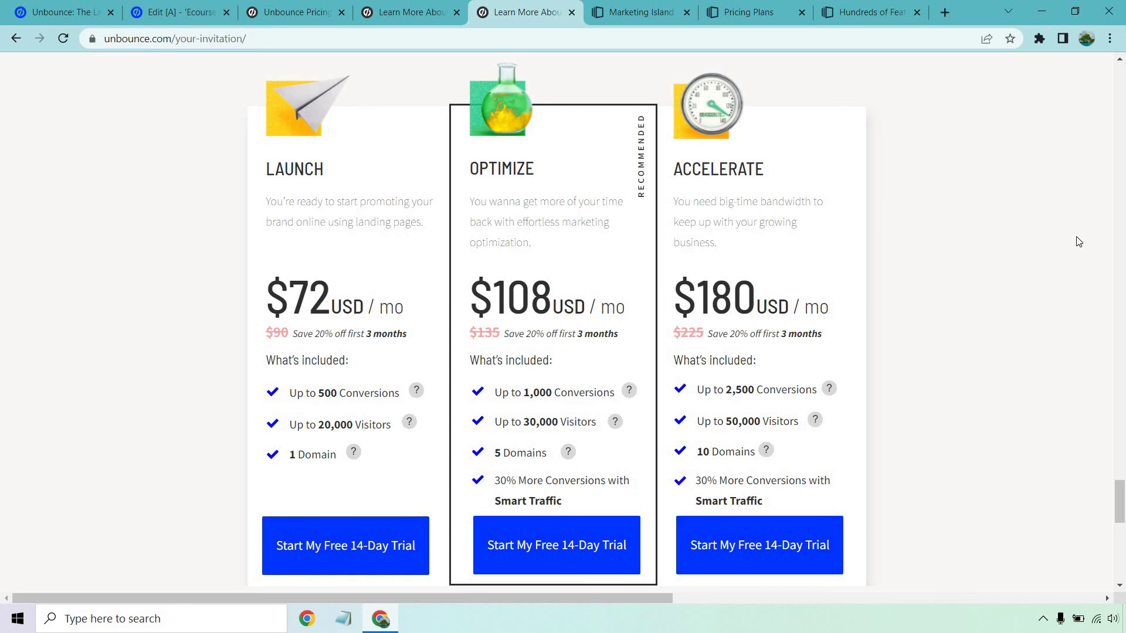
Step: Switch back to Instapage's pricing plans with Building at $299/mo and custom-priced Converting
{"action": "left_click", "coordinate": [745, 12]}
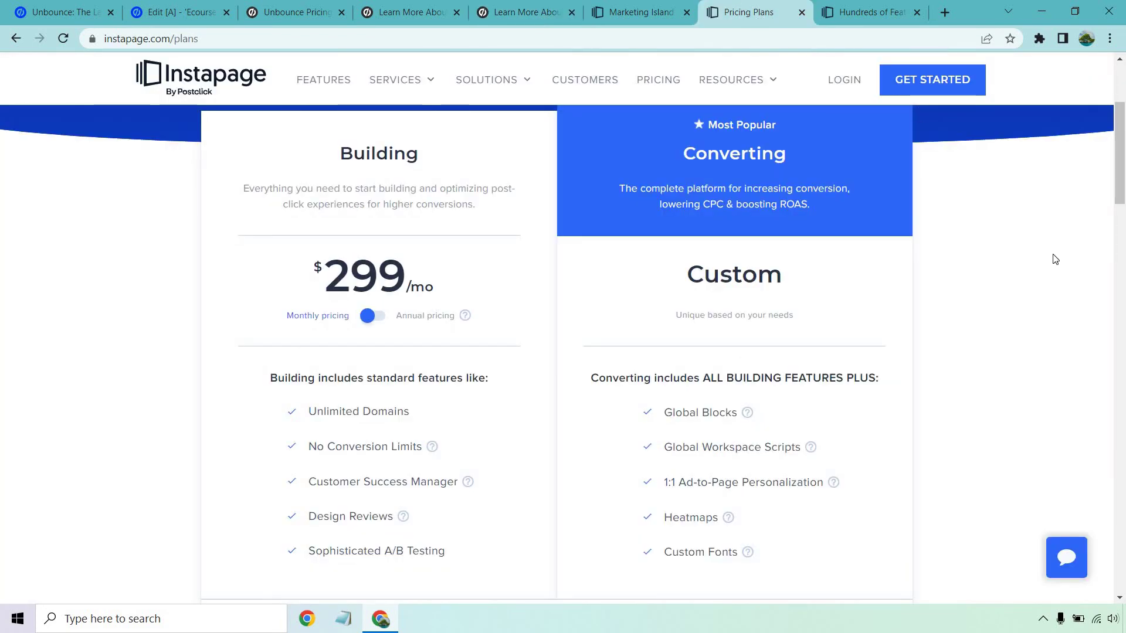